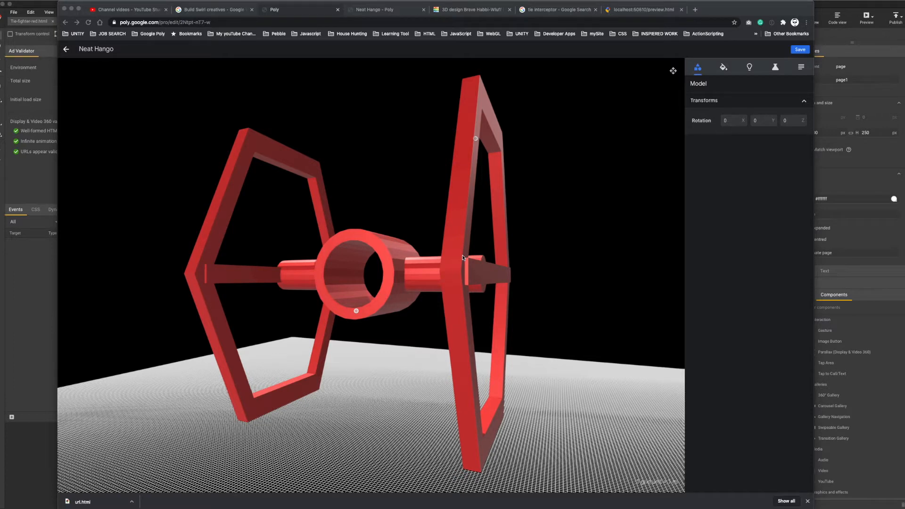
- Read the Build Swirl creatives help article, covering 3D model upload, Swirl template layouts and hotspot editing
left_click(220, 9)
key("super+equal")
key("super+equal")
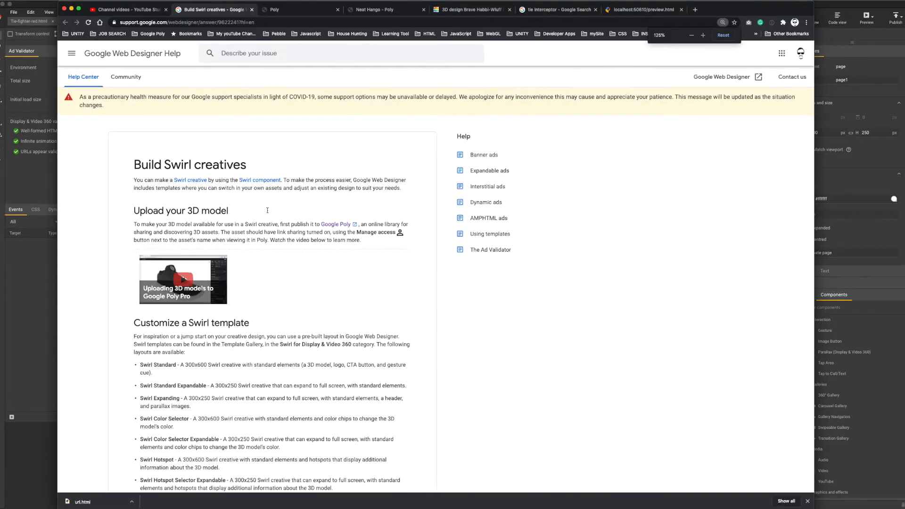
scroll(319, 257, "down", 3)
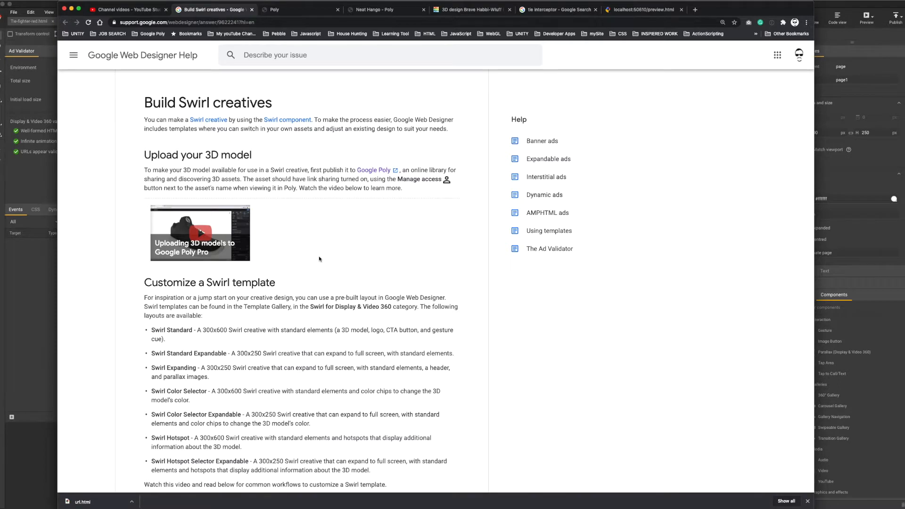
scroll(318, 258, "down", 4)
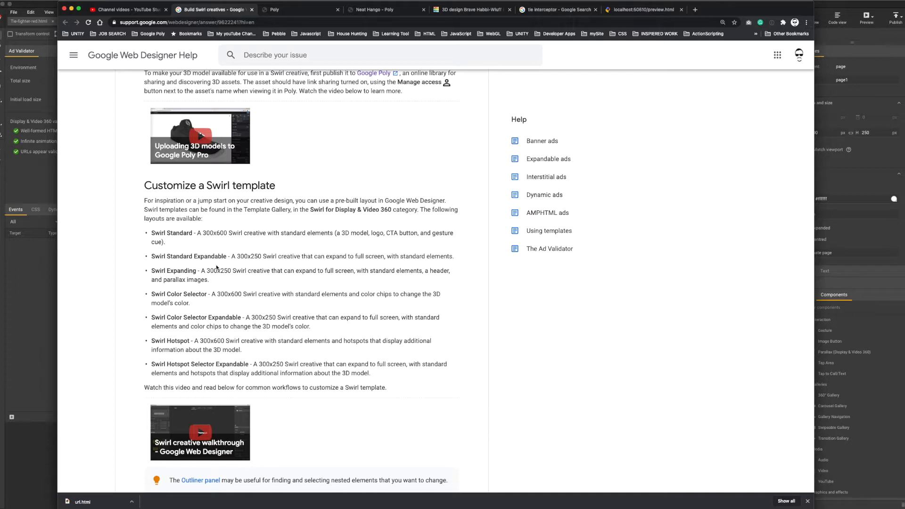
scroll(216, 267, "down", 2)
double_click(172, 292)
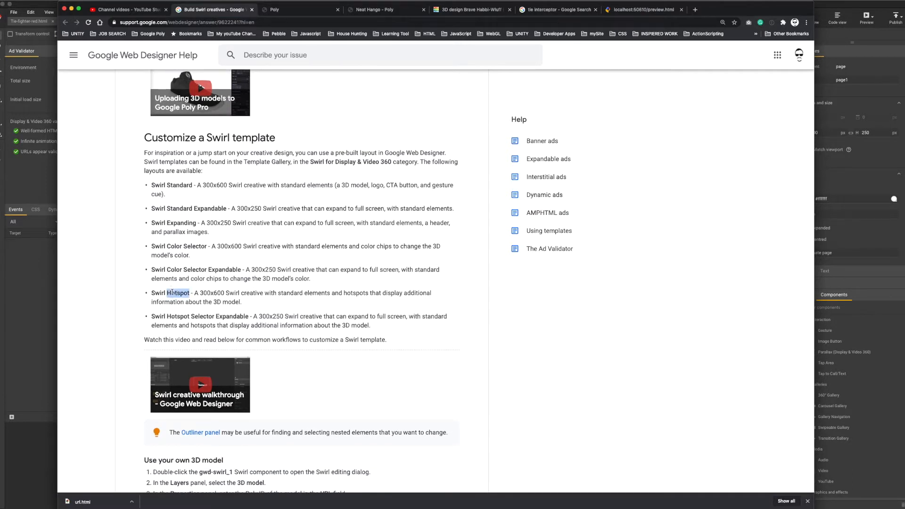
left_click(161, 292)
scroll(129, 316, "down", 15)
scroll(129, 315, "down", 15)
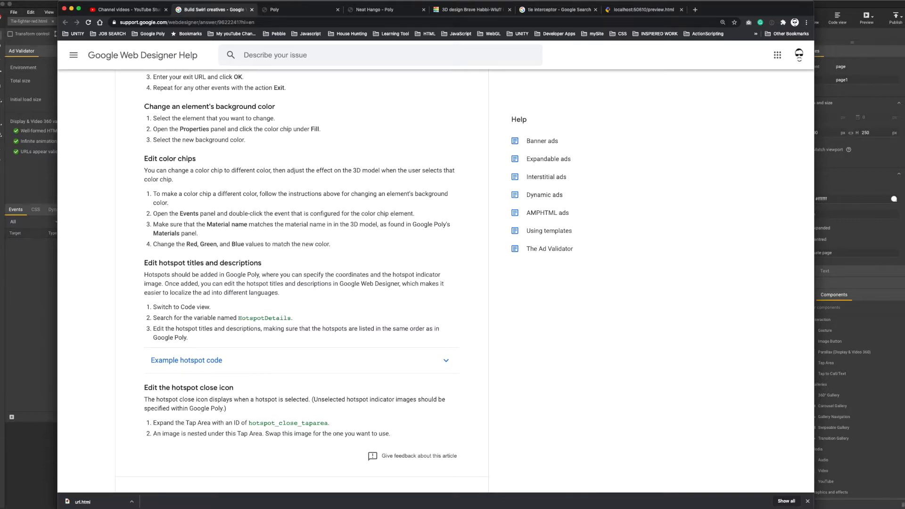
- Exit the Neat Hango model editor without saving, return to My Poly and check the options for creating new items
left_click(286, 10)
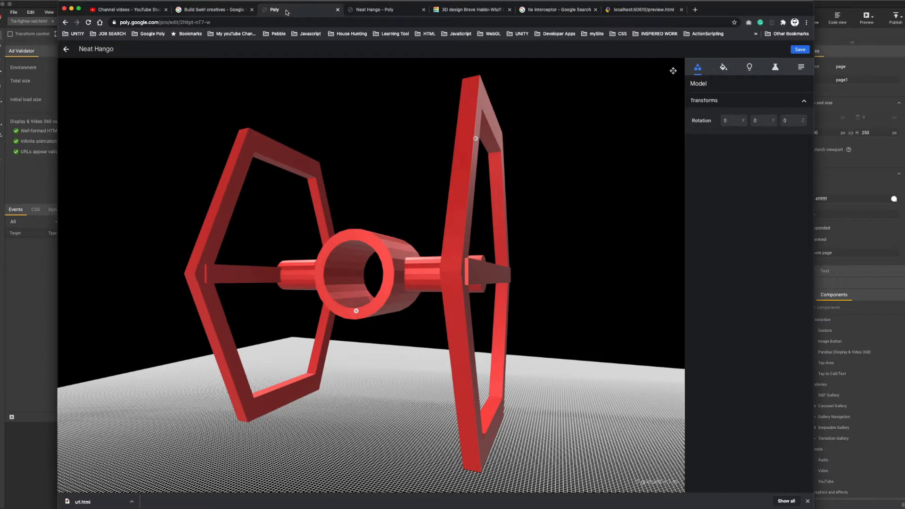
left_click(67, 50)
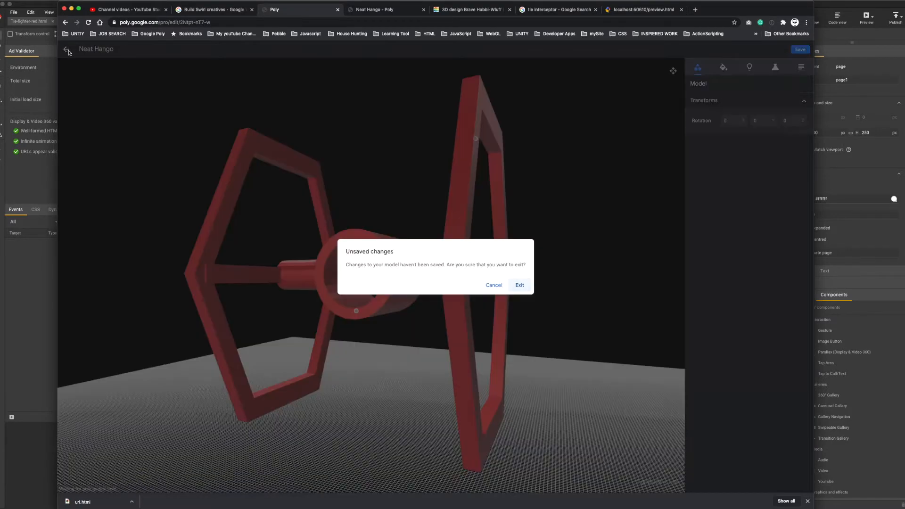
left_click(520, 288)
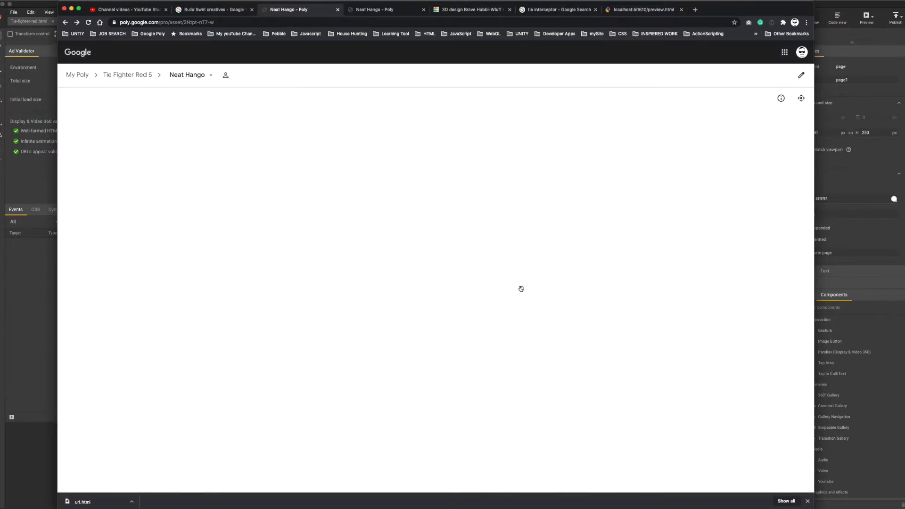
left_click(82, 76)
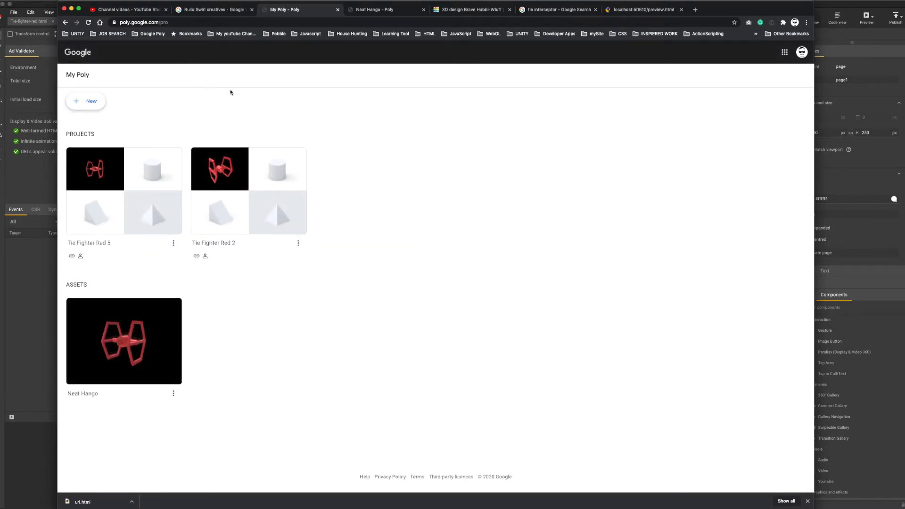
left_click(98, 105)
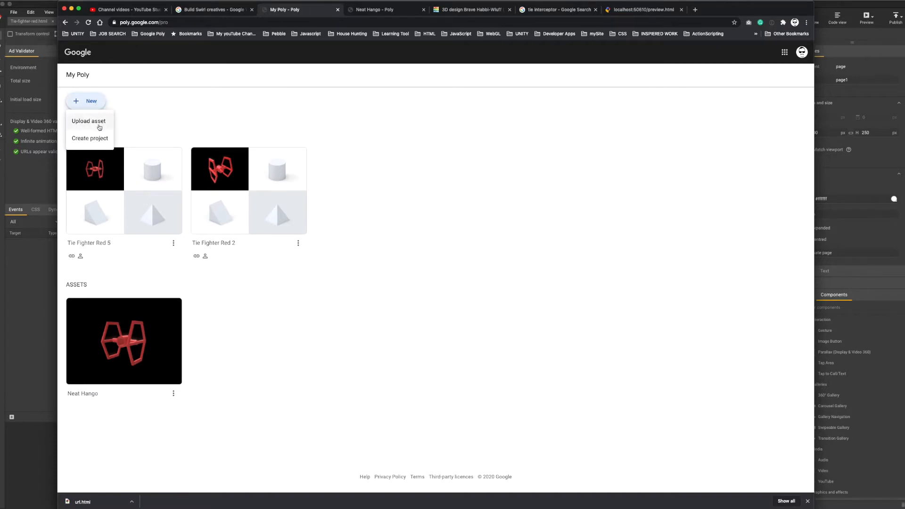
left_click(146, 112)
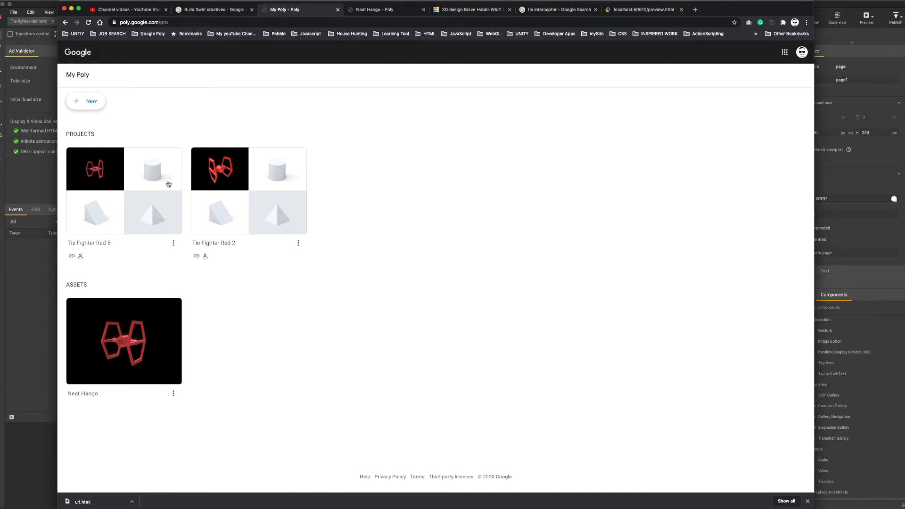
- Open the Neat Hango asset in the Tie Fighter Red 5 project for editing
left_click(142, 188)
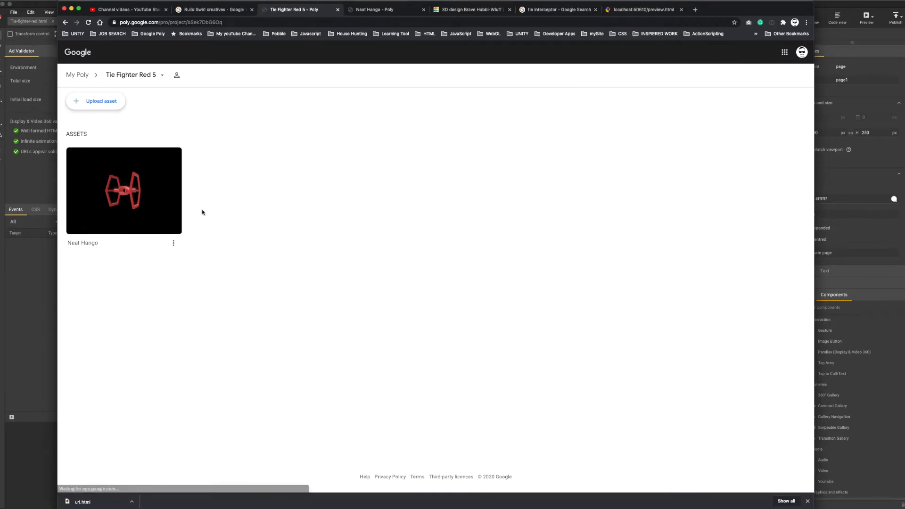
left_click(173, 243)
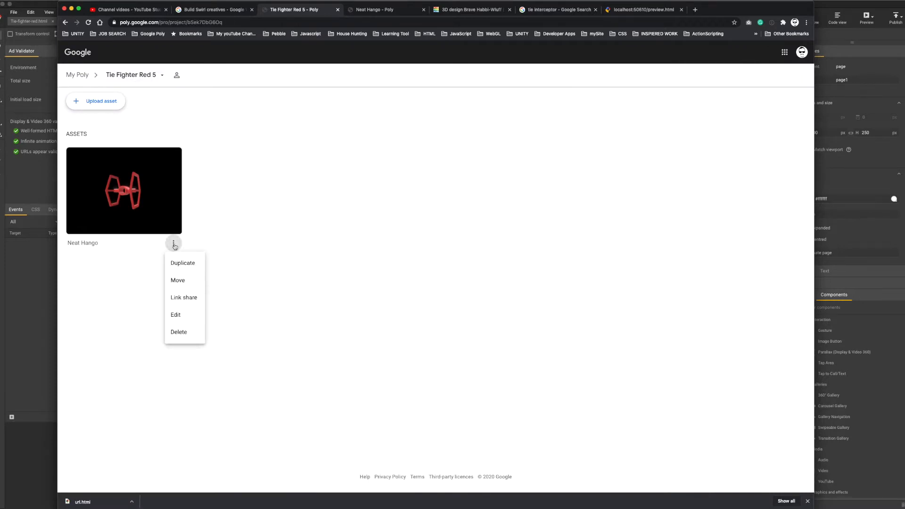
left_click(181, 314)
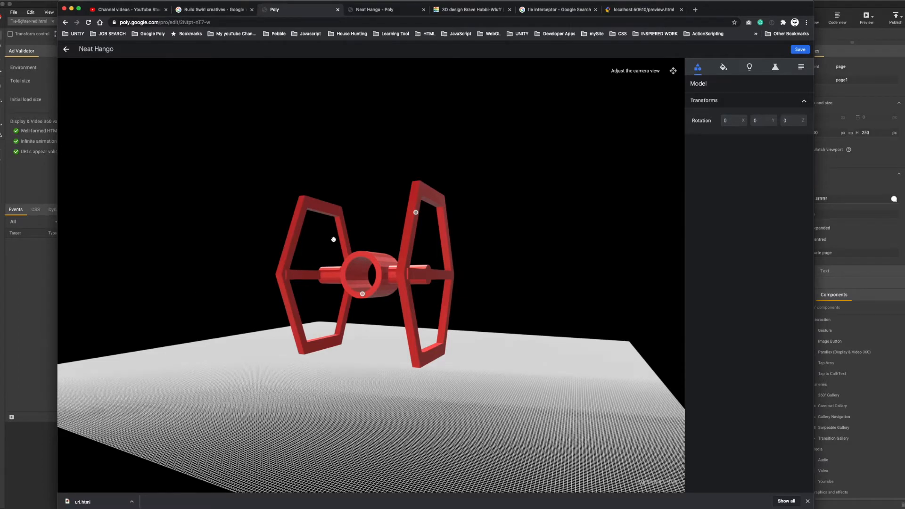
- Set the model's experimental camera field of view to 46 degrees
mouse_move(383, 260)
left_mouse_down()
mouse_move(409, 261)
mouse_move(387, 267)
left_mouse_up()
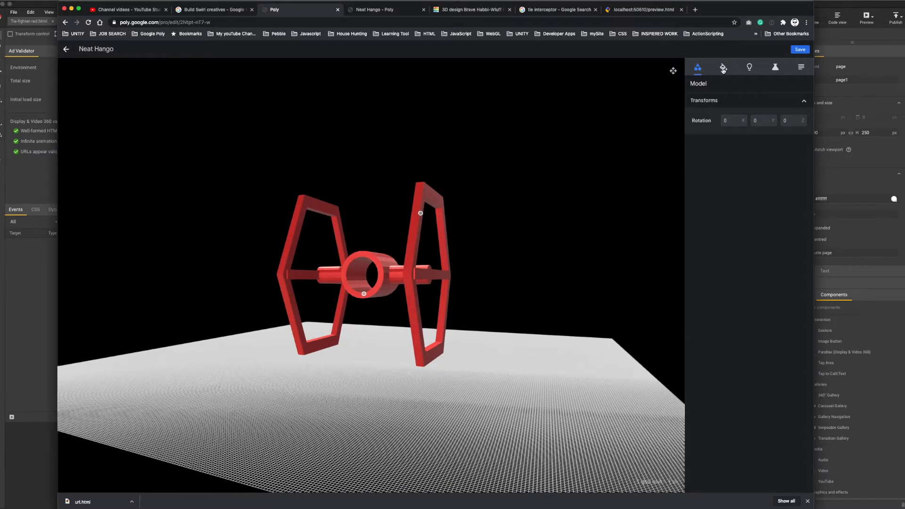
left_click(776, 69)
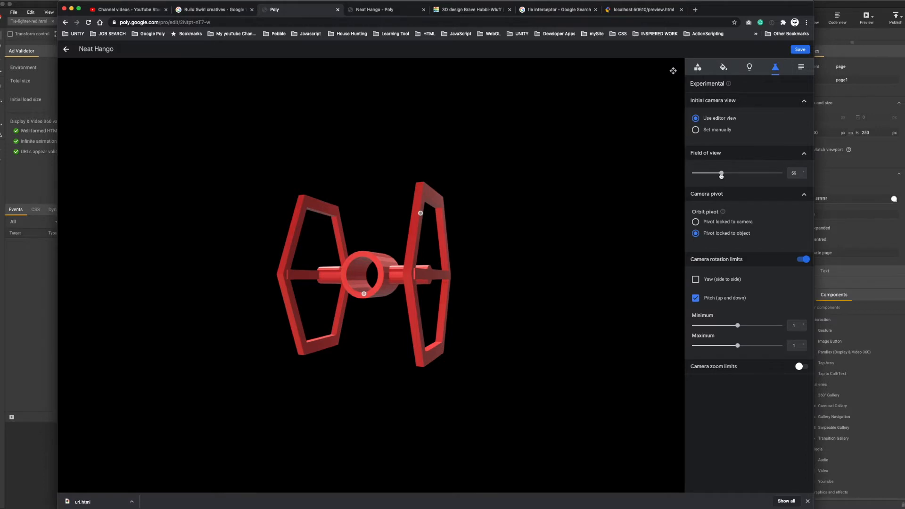
mouse_move(718, 172)
left_mouse_down()
mouse_move(725, 173)
mouse_move(713, 173)
left_mouse_up()
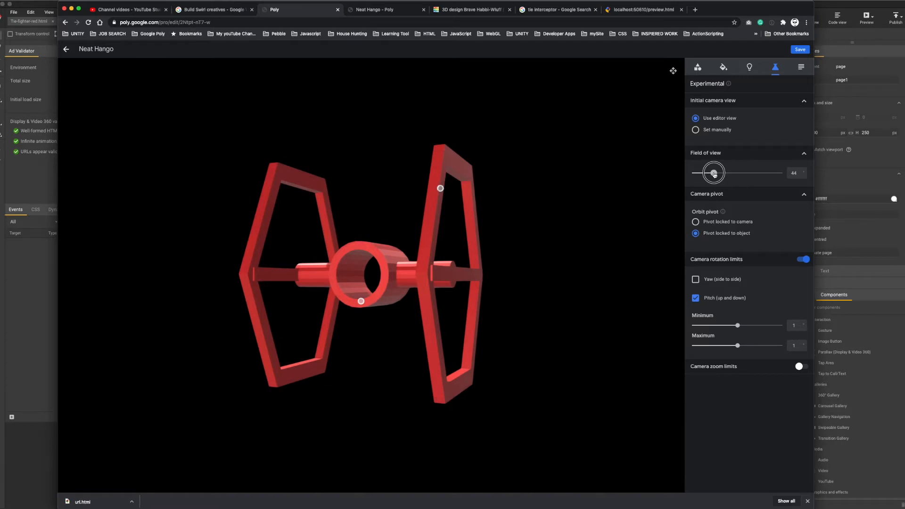
left_click_drag(714, 174, 715, 173)
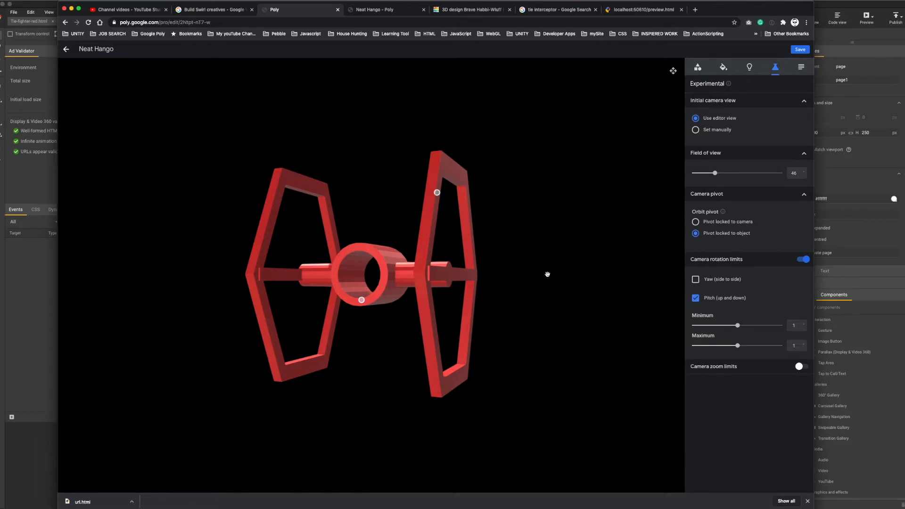
- Set the camera's pitch rotation limits to a minimum of -36 and a maximum of 26 degrees
mouse_move(741, 328)
left_mouse_down()
mouse_move(724, 325)
mouse_move(740, 325)
left_mouse_up()
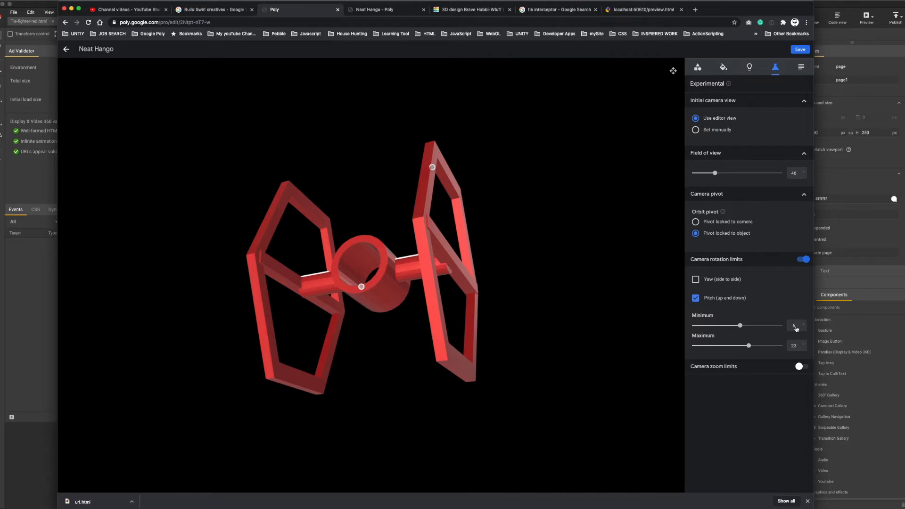
type("23")
left_click(750, 328)
left_click_drag(750, 328, 719, 328)
left_click_drag(414, 283, 410, 335)
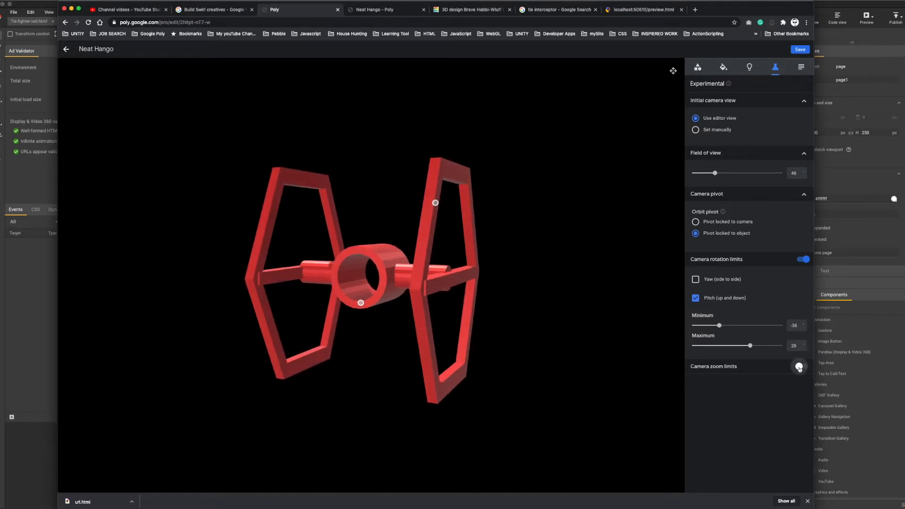
- Enable camera zoom limits, try zooming the model in and out, and set the limit type to Limited camera distance
left_click(798, 368)
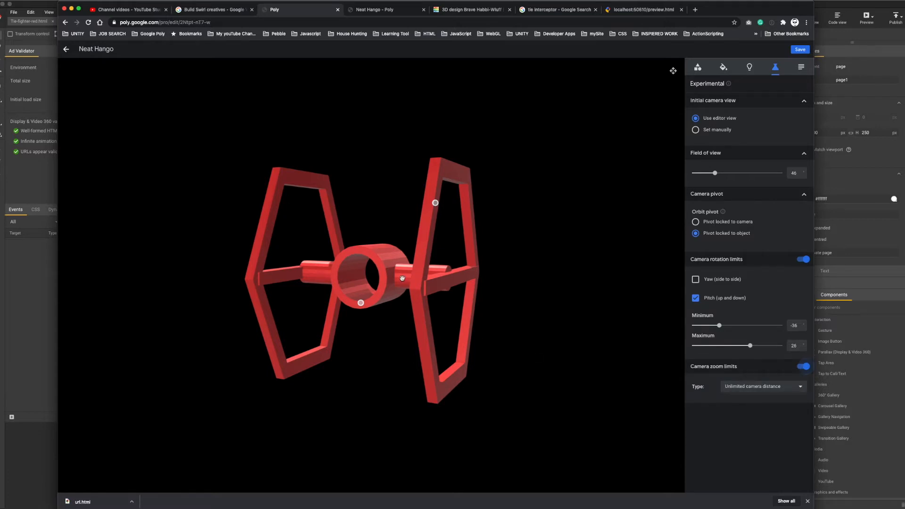
scroll(402, 278, "down", 5)
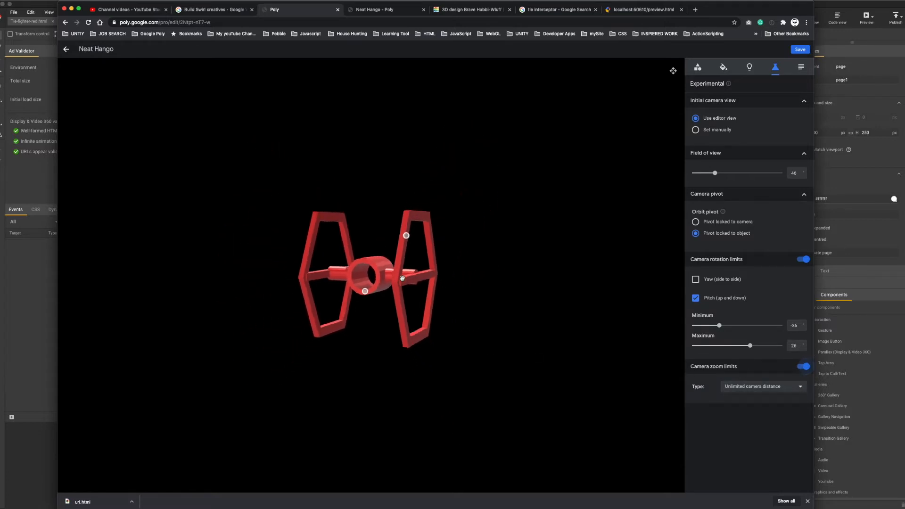
scroll(402, 278, "down", 3)
scroll(402, 278, "up", 4)
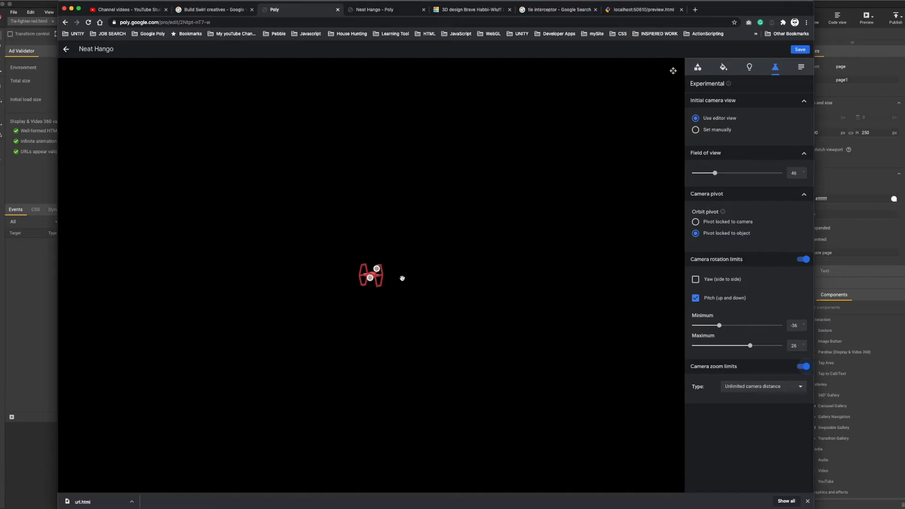
scroll(402, 278, "up", 6)
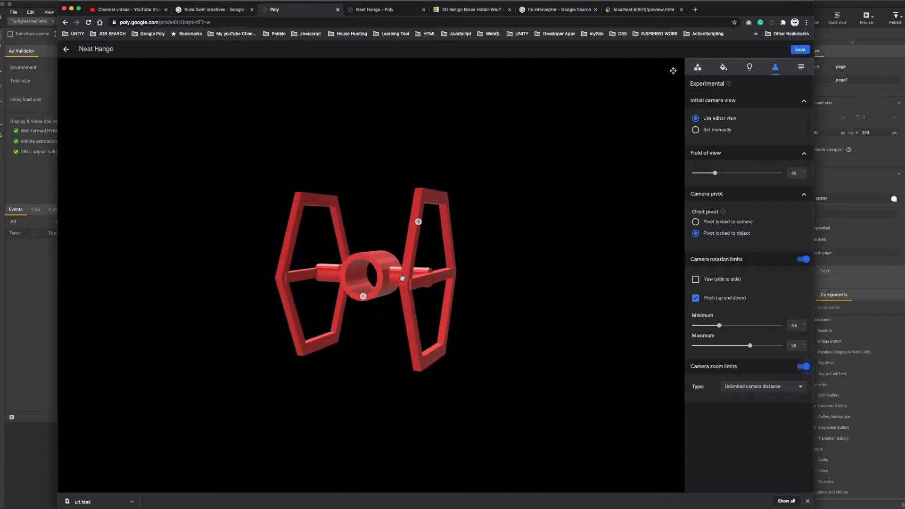
scroll(402, 278, "up", 1)
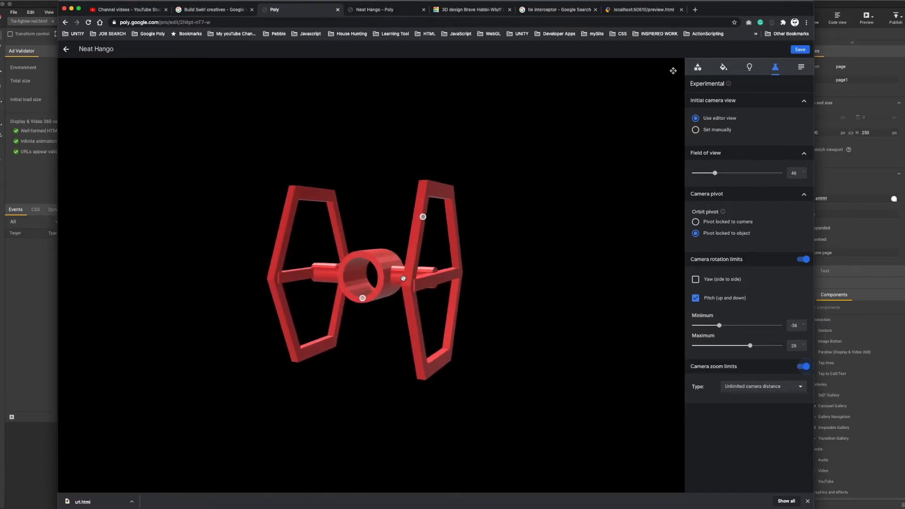
scroll(403, 278, "up", 2)
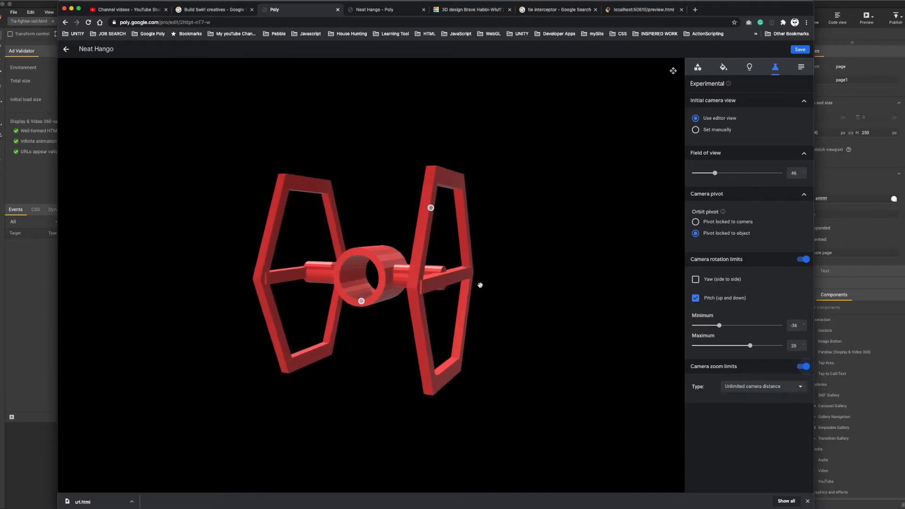
scroll(382, 264, "up", 1)
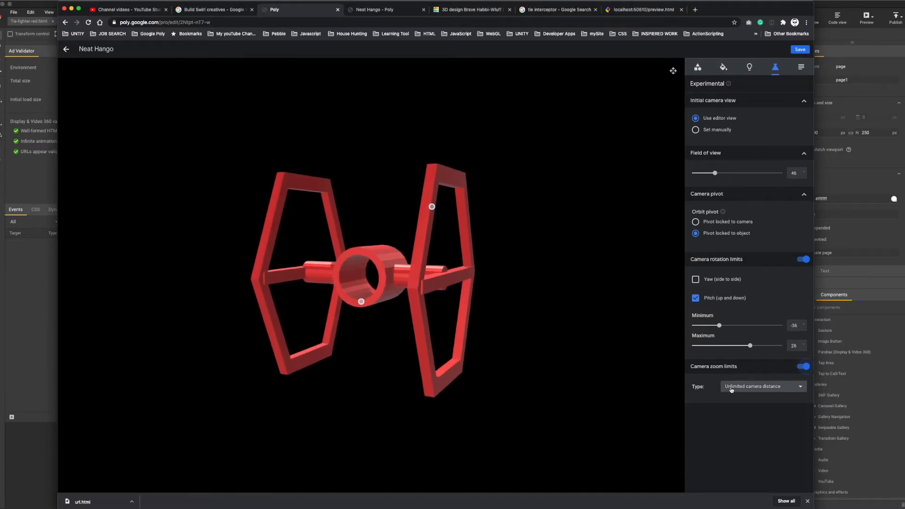
left_click(764, 386)
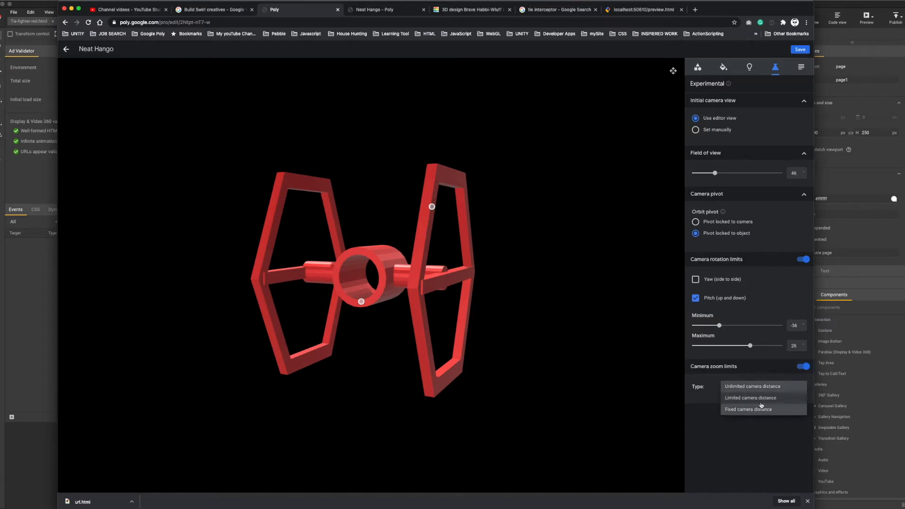
left_click(760, 399)
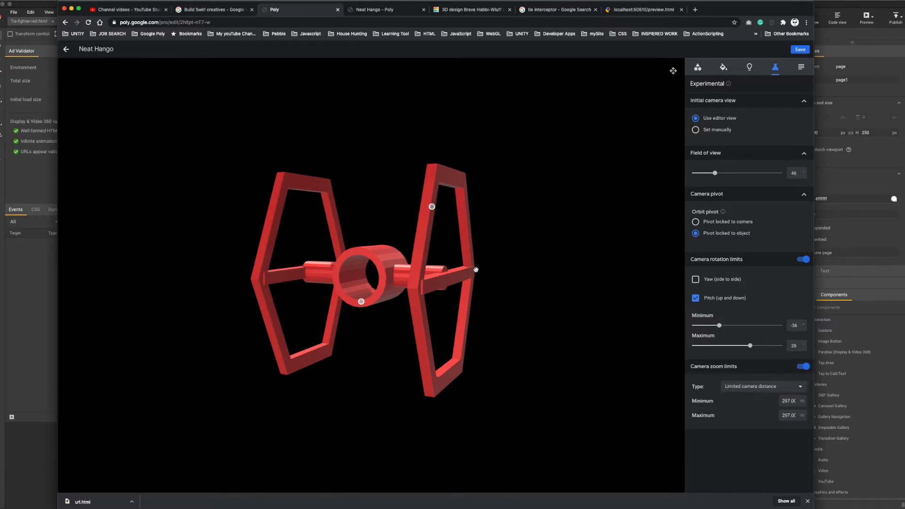
mouse_move(339, 264)
left_mouse_down()
mouse_move(351, 266)
mouse_move(311, 257)
mouse_move(357, 262)
left_mouse_up()
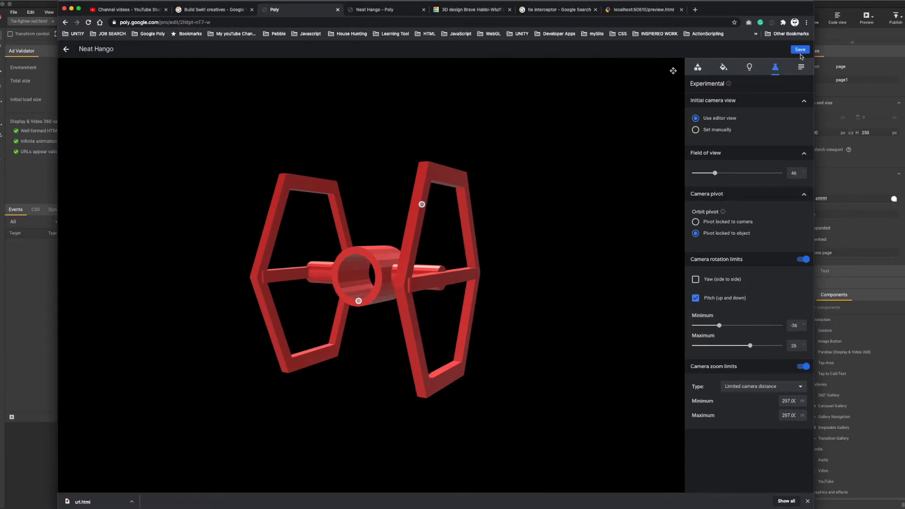
- Add a third hotspot at the outer middle corner of the ship's left wing frame and attach an info card to it
left_click(800, 66)
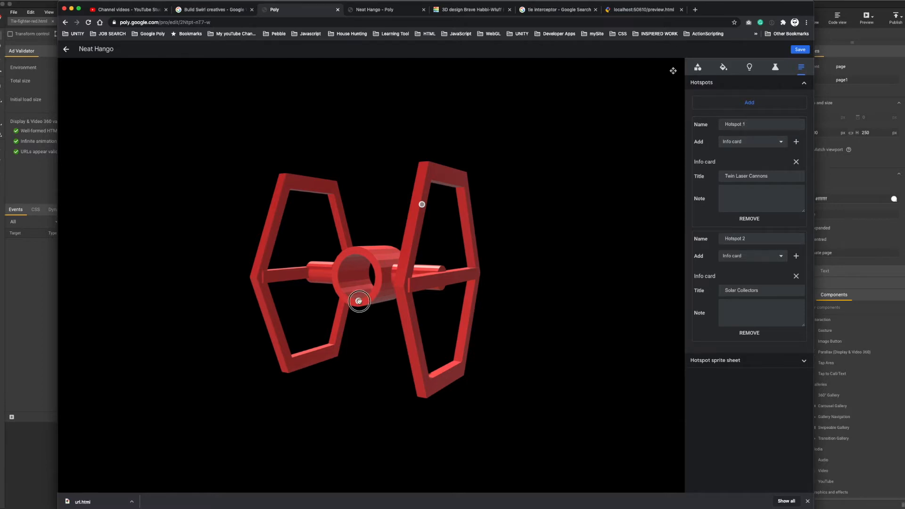
mouse_move(358, 300)
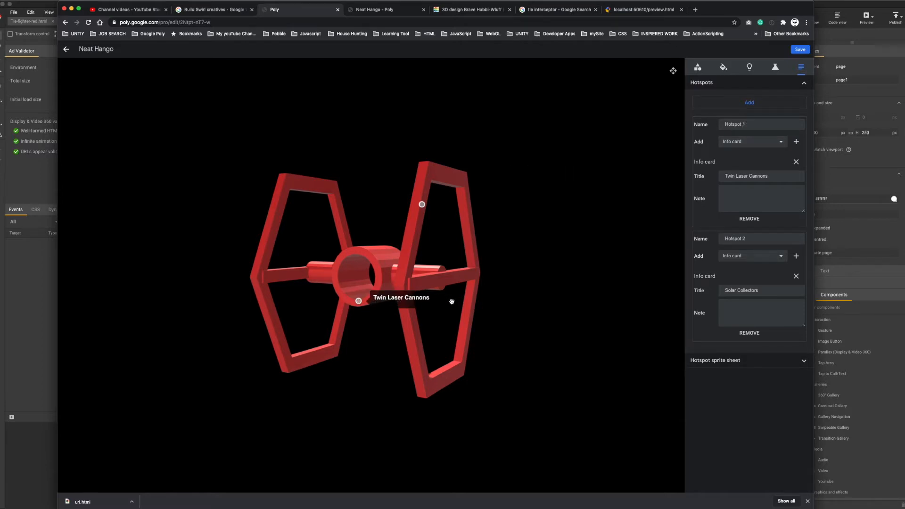
mouse_move(422, 204)
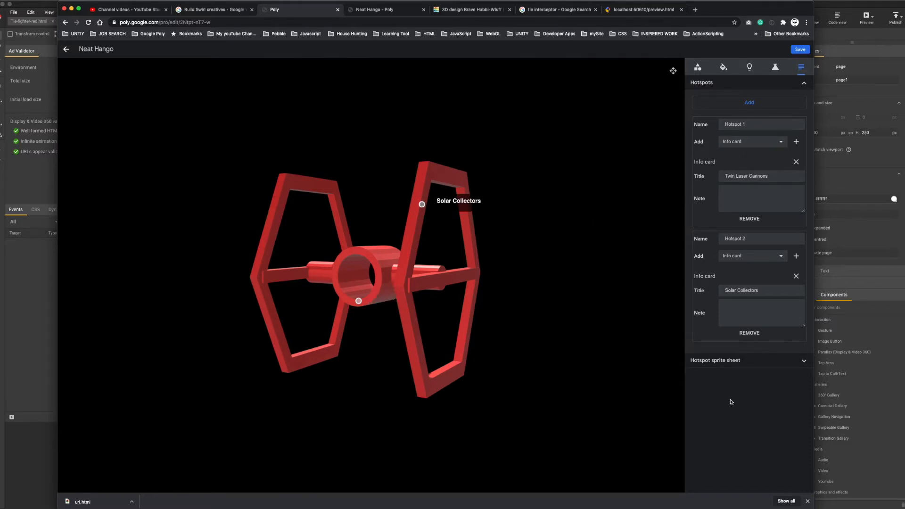
left_click(754, 102)
left_click(257, 274)
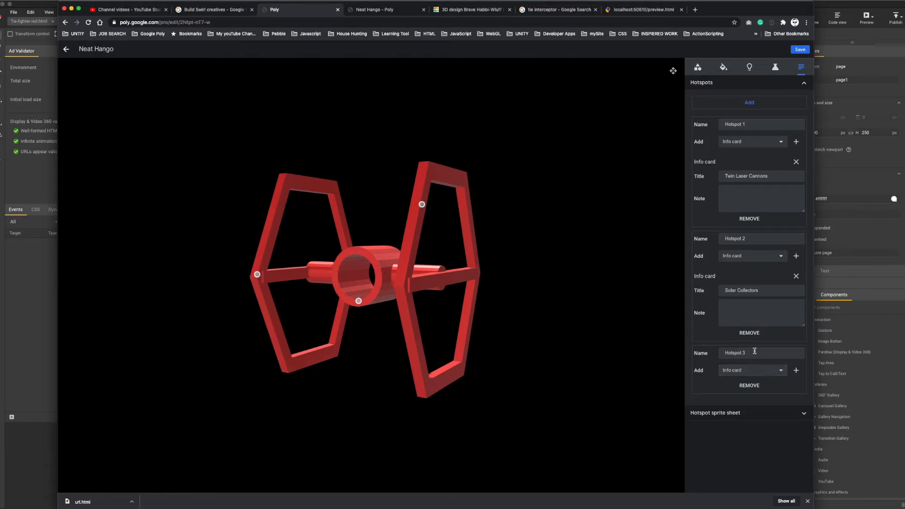
left_click(768, 370)
left_click(761, 371)
left_click(796, 371)
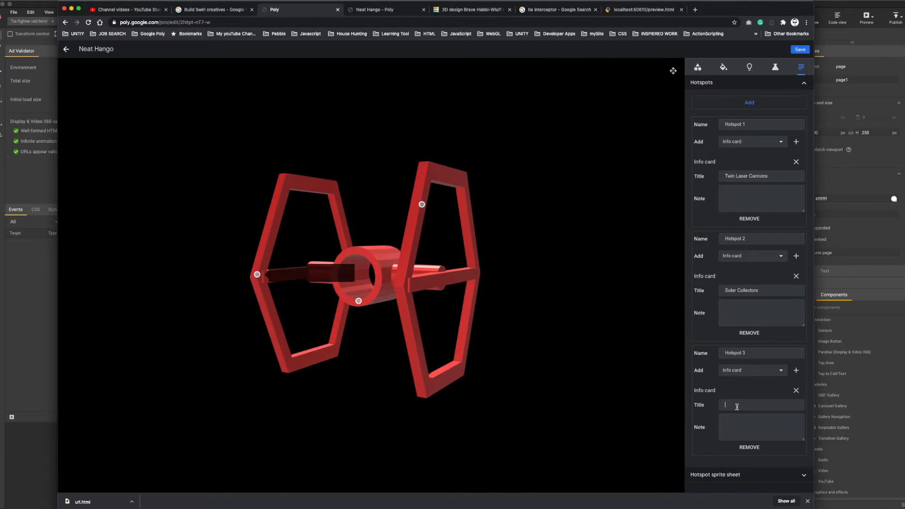
- Title the third hotspot's info card TEST and save the model
type("TEST")
left_click(799, 50)
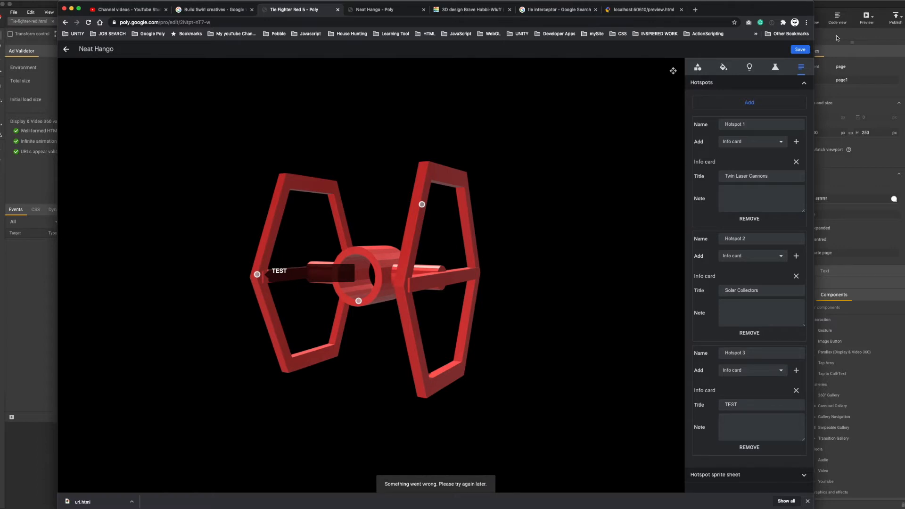
- Switch to Google Web Designer and reload the stage's 3D model component from its Poly URL
left_click(836, 38)
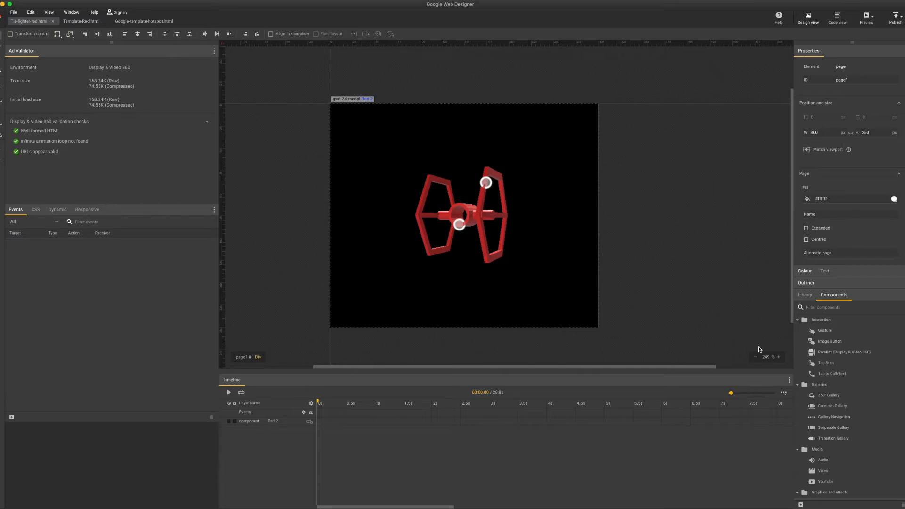
scroll(843, 447, "down", 5)
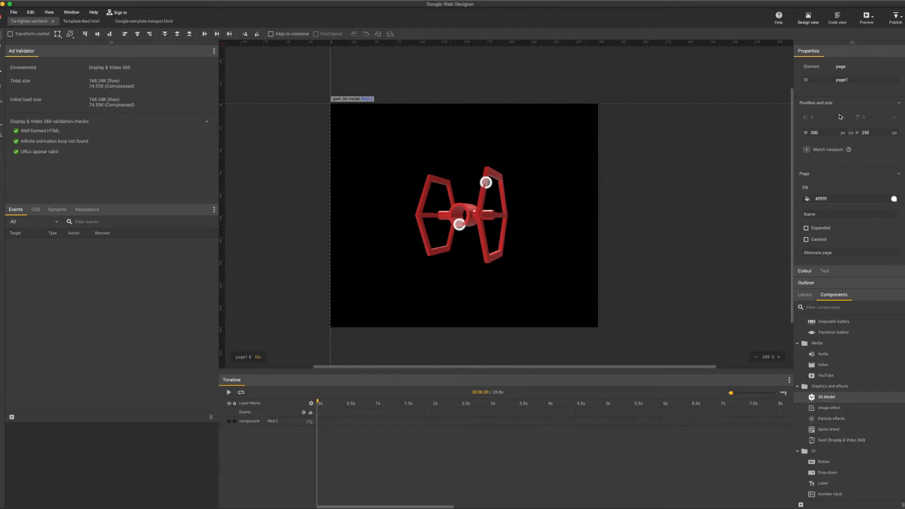
left_click(555, 181)
left_click(894, 193)
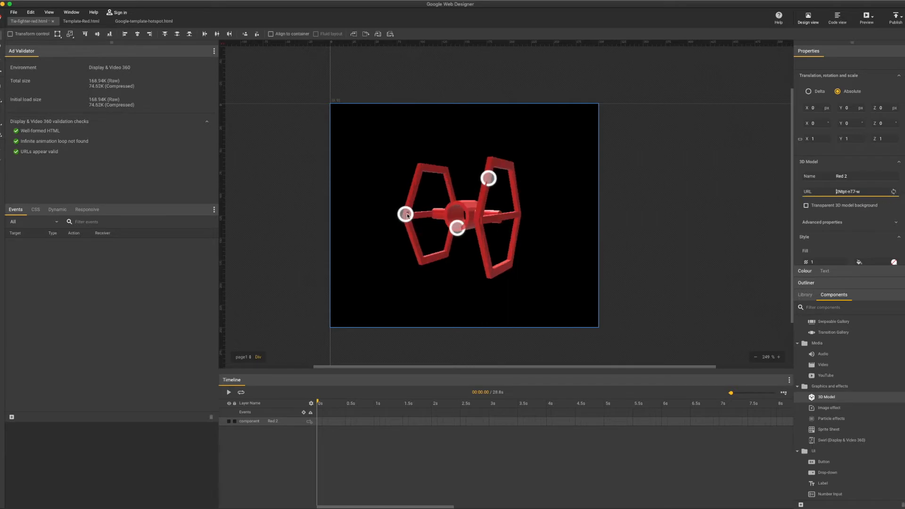
- Preview the Tie-fighter-red page in the browser, rotate the model and try opening its three hotspots' info cards
left_click(866, 18)
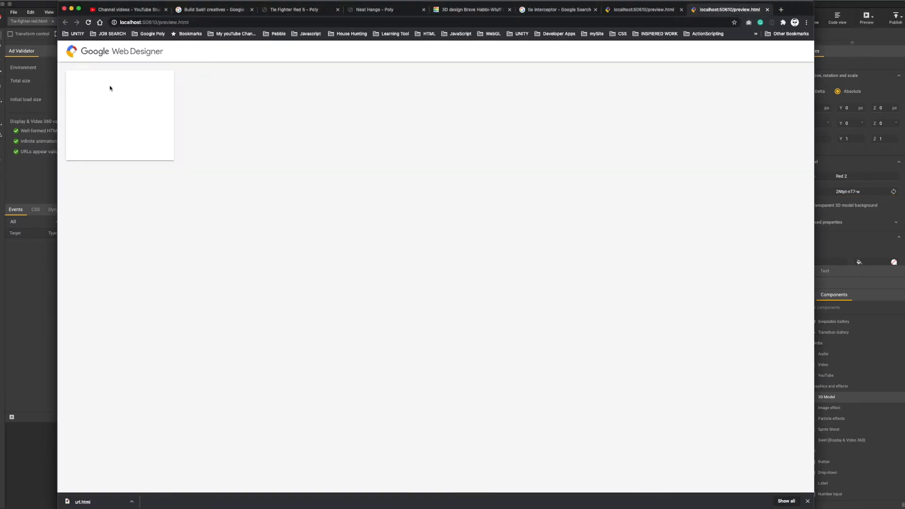
mouse_move(145, 126)
left_mouse_down()
mouse_move(116, 125)
mouse_move(139, 129)
left_mouse_up()
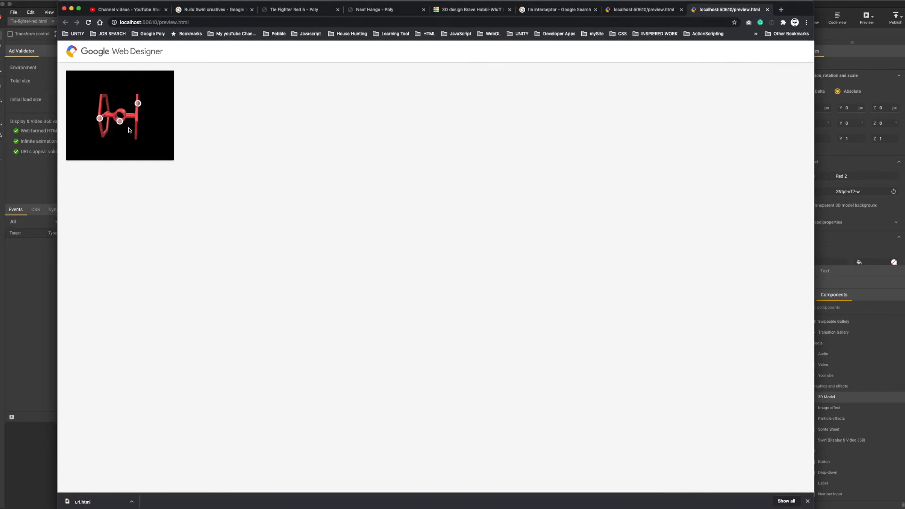
mouse_move(121, 123)
mouse_move(140, 130)
left_mouse_down()
mouse_move(123, 130)
mouse_move(144, 122)
left_mouse_up()
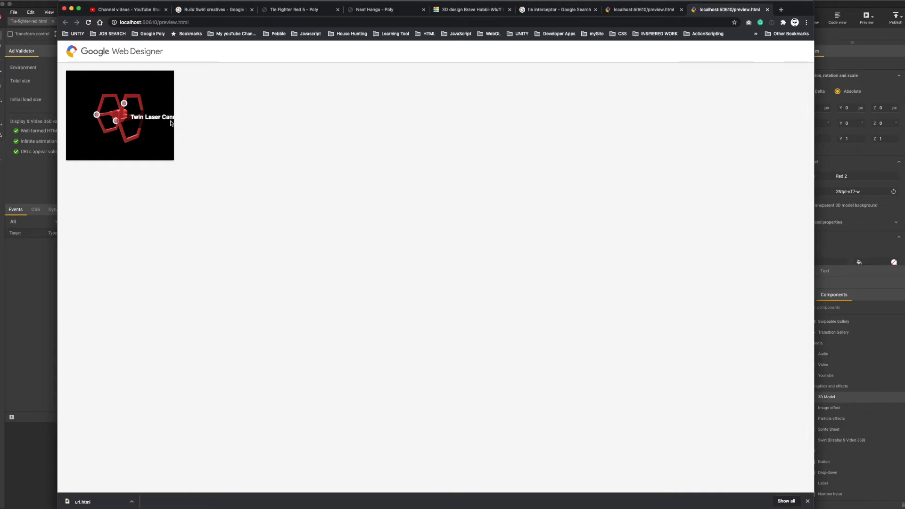
mouse_move(125, 106)
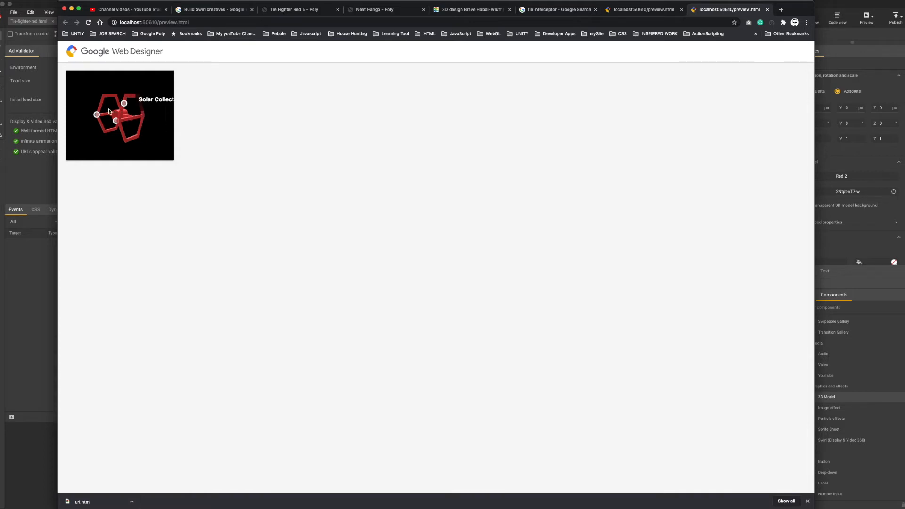
left_click_drag(103, 120, 122, 121)
mouse_move(111, 123)
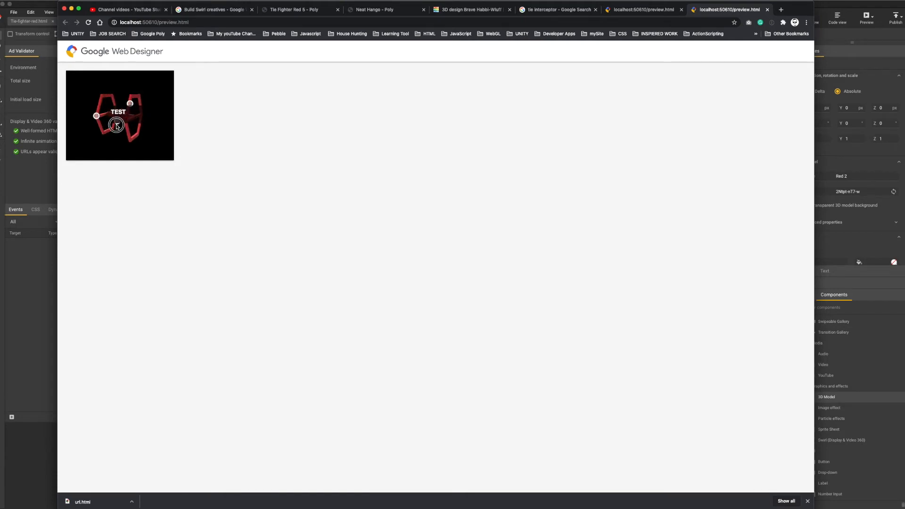
left_click(117, 127)
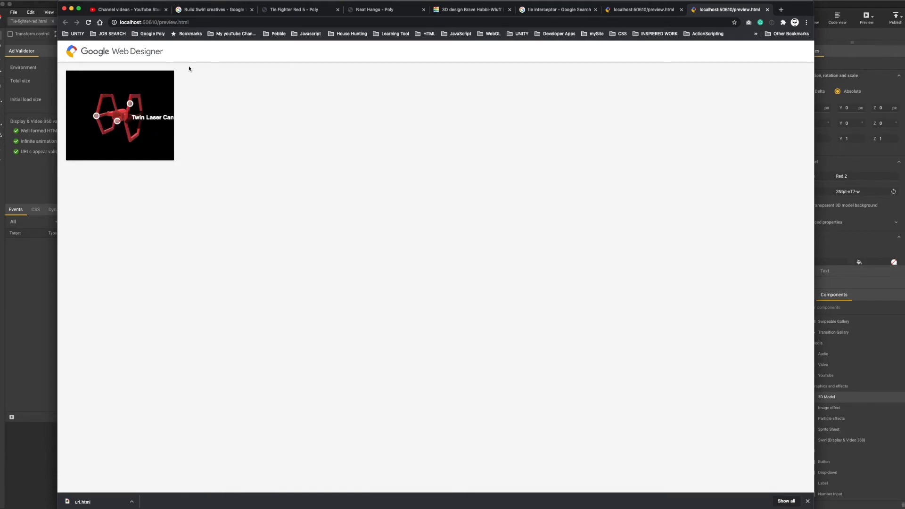
- Search the code of Tie-fighter-red.html in Google Web Designer for "hotspot" and return to the design view
left_click(825, 11)
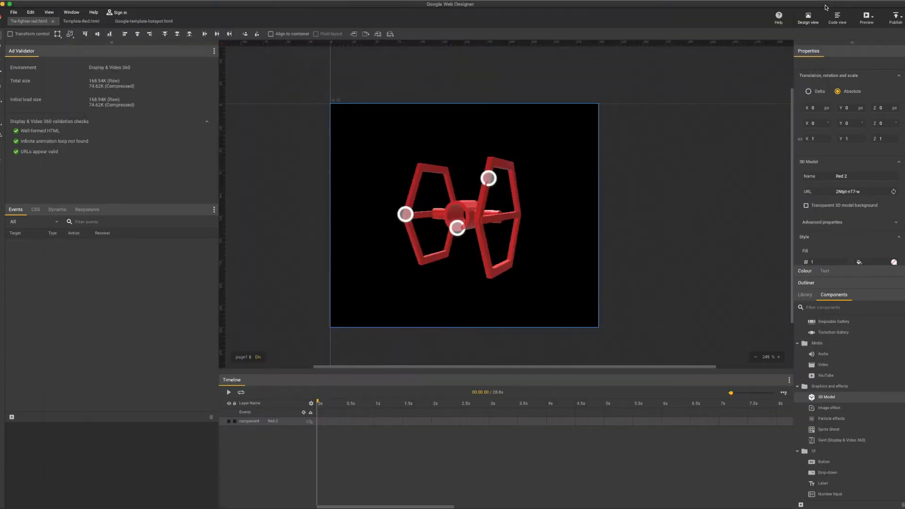
left_click(835, 21)
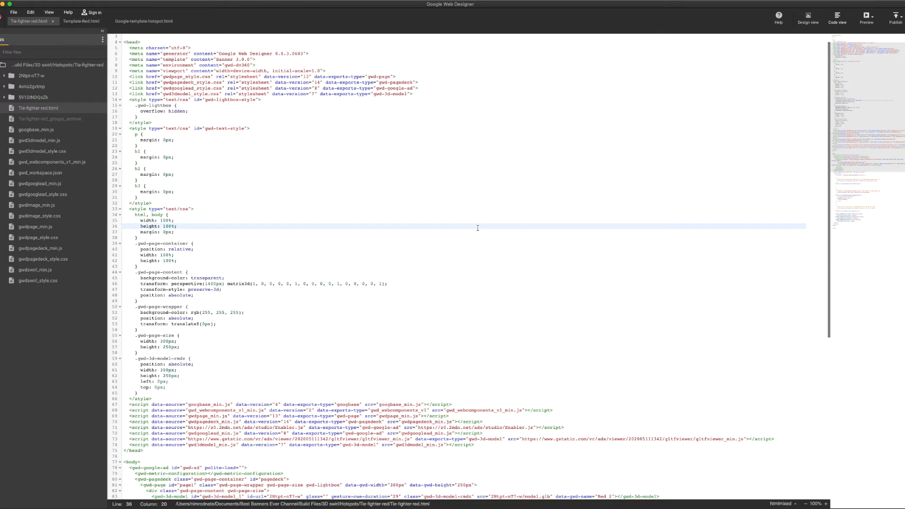
key("super+f")
type("hotspot")
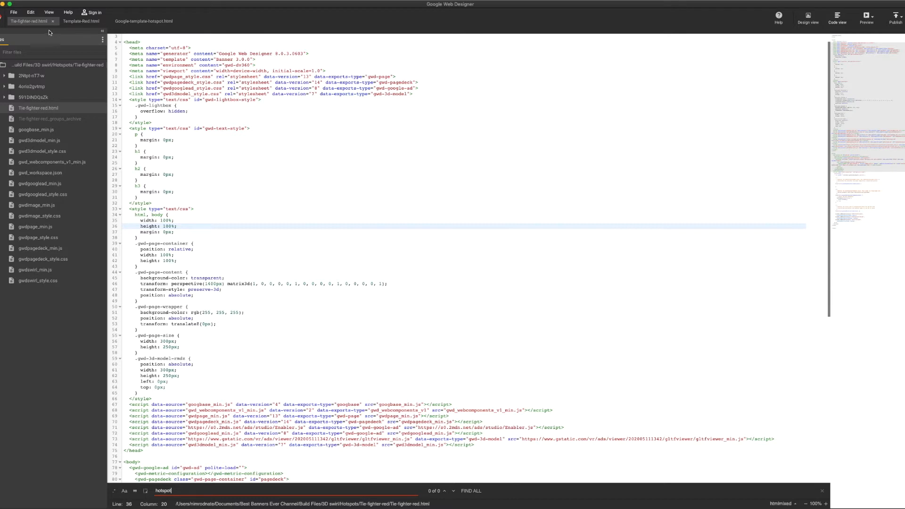
left_click(806, 19)
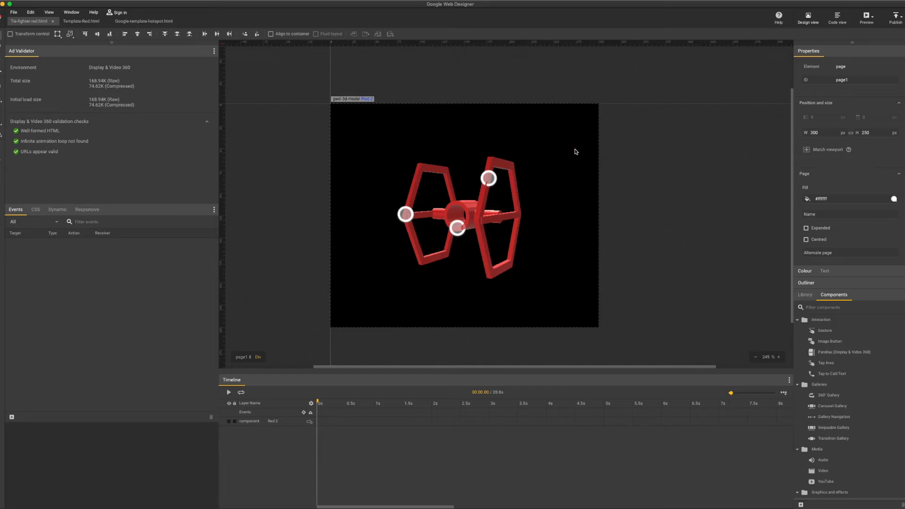
- Open Template-Red.html, switch to the browser and examine the hotspots on the Neat Hango model in Google Poly
left_click(73, 23)
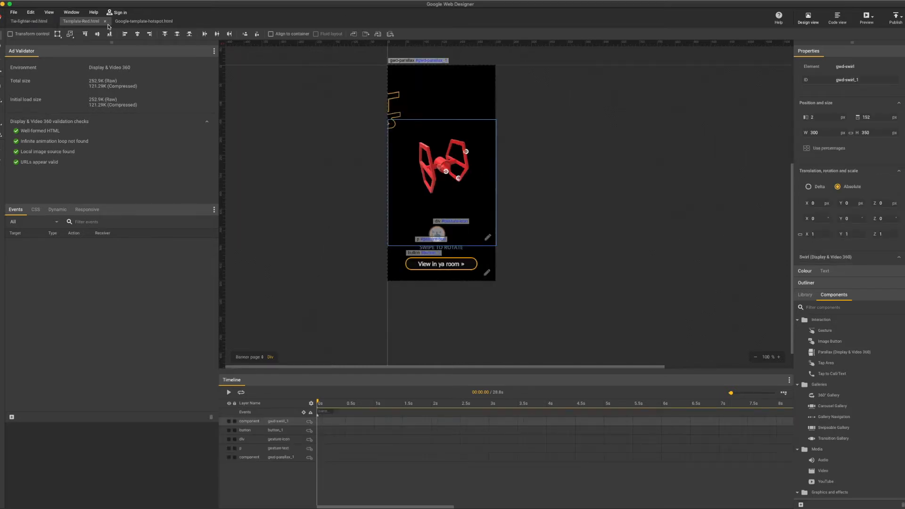
key("super+Tab")
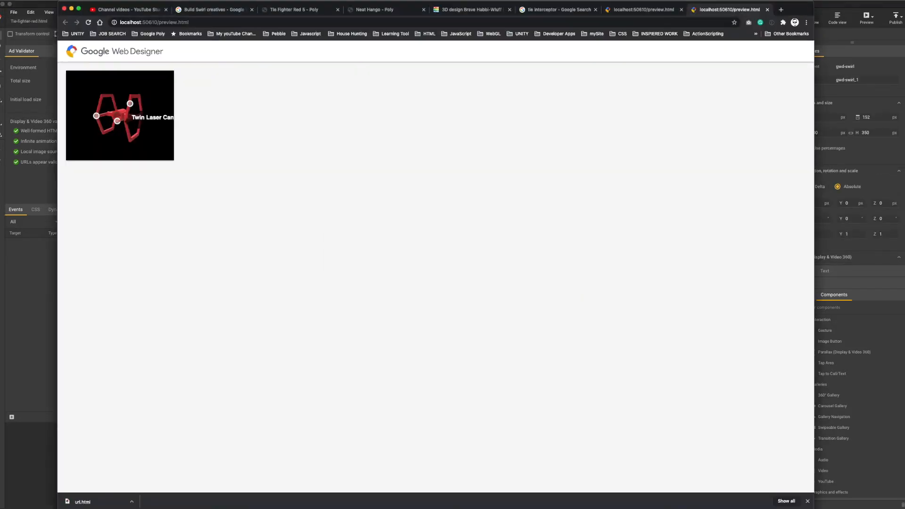
left_click(281, 9)
left_click(359, 11)
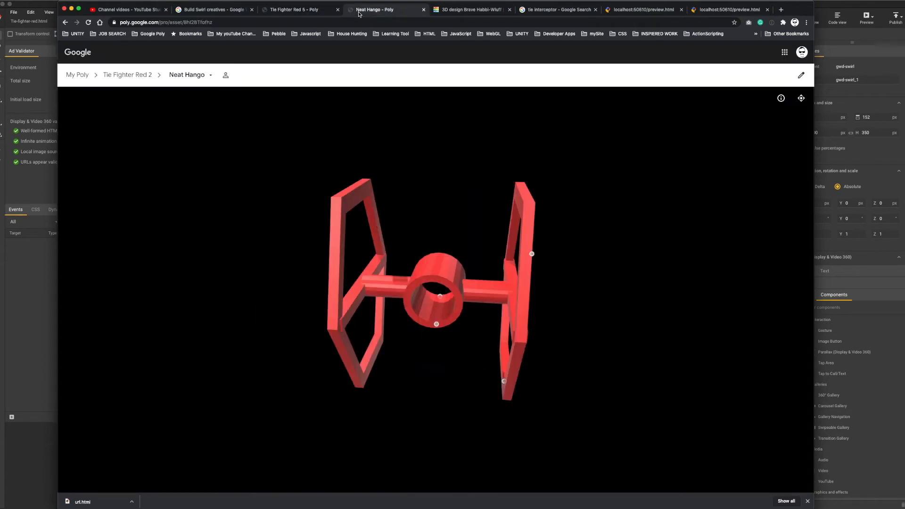
left_click_drag(460, 262, 424, 248)
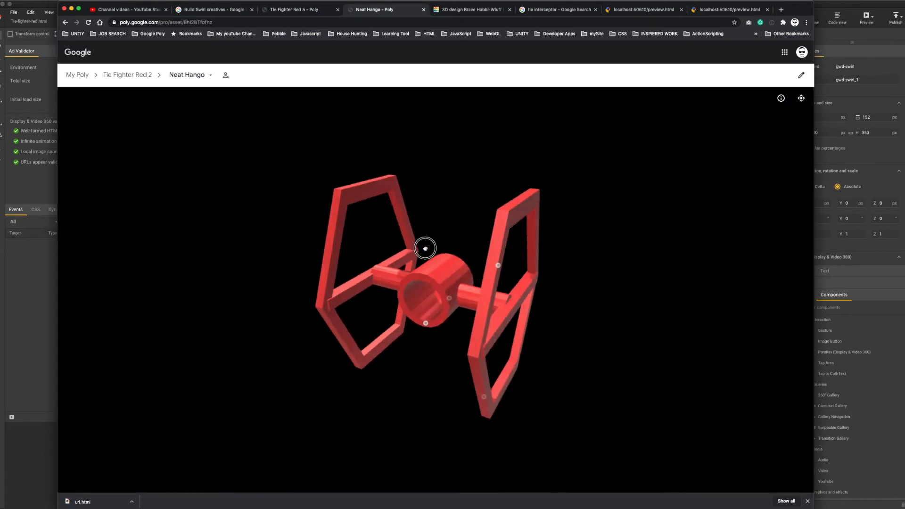
left_click_drag(445, 302, 433, 344)
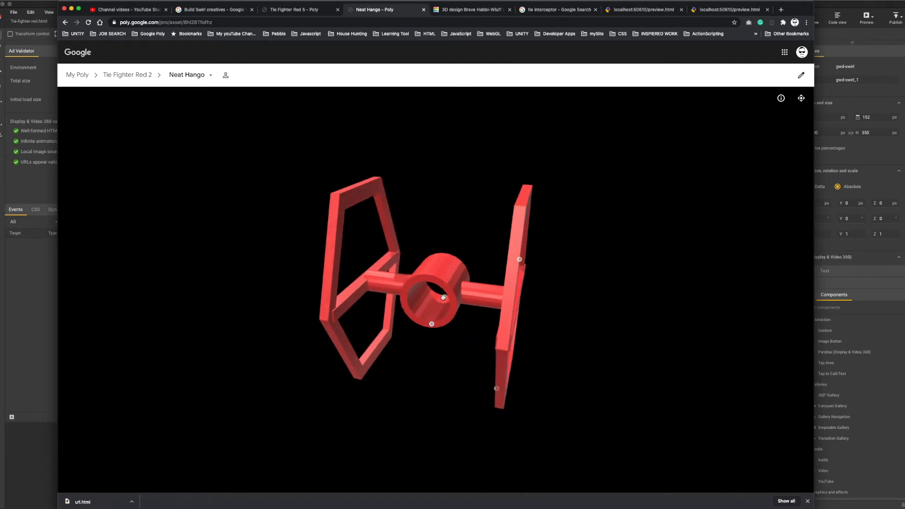
left_click_drag(494, 384, 458, 369)
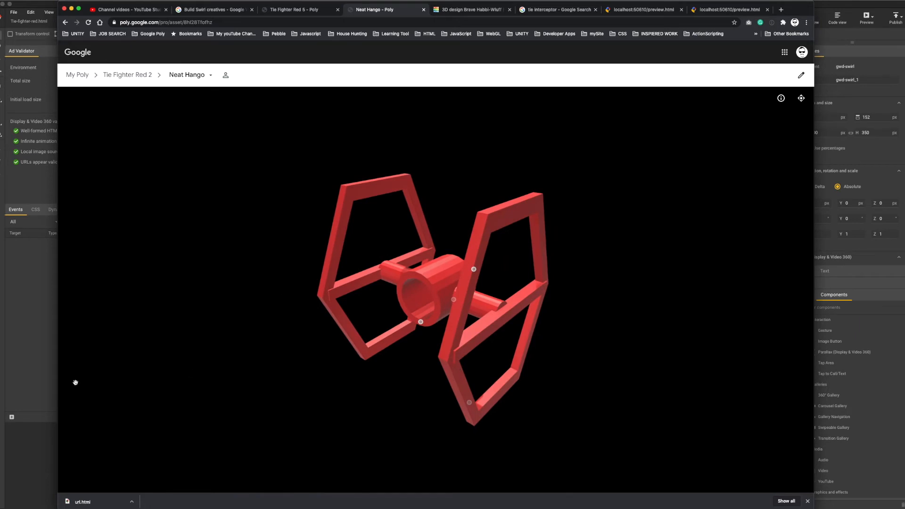
- Return to Google Web Designer, preview Template-Red.html in the browser, and try the hotspots and rotation of its TIE fighter
left_click(42, 347)
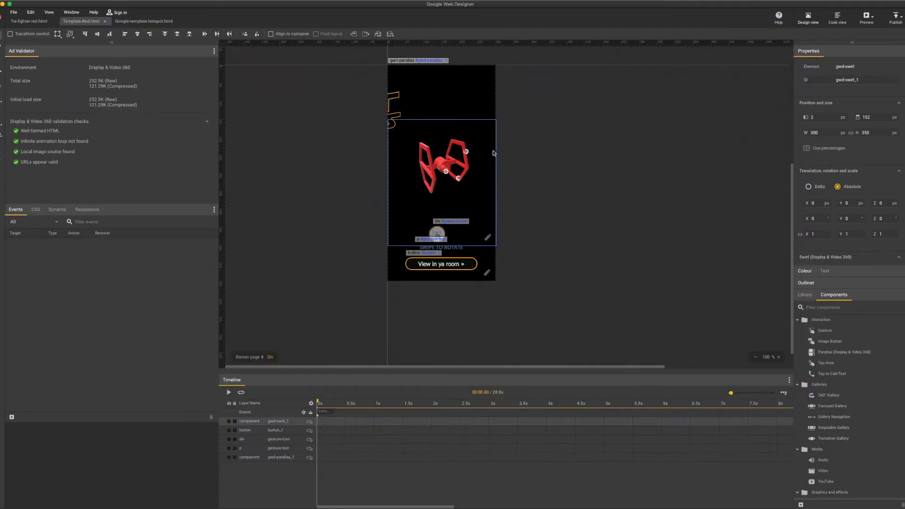
left_click(865, 18)
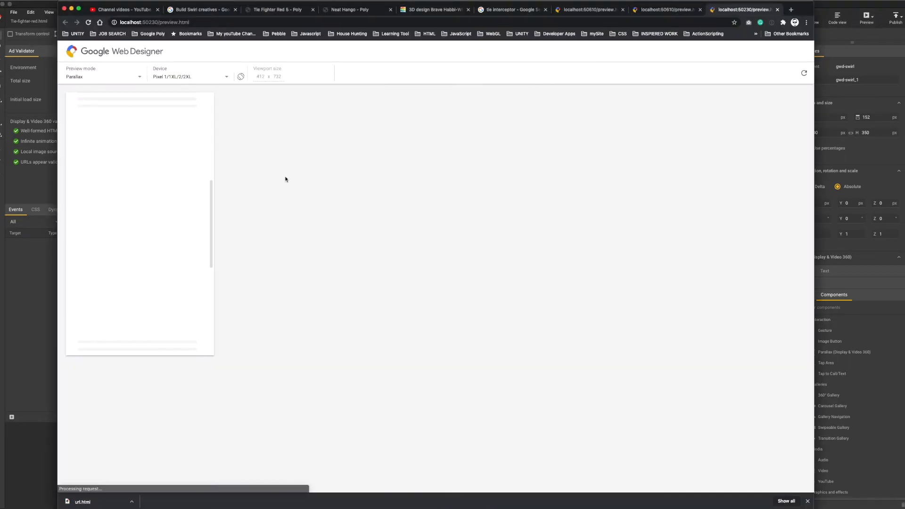
left_click_drag(211, 193, 124, 201)
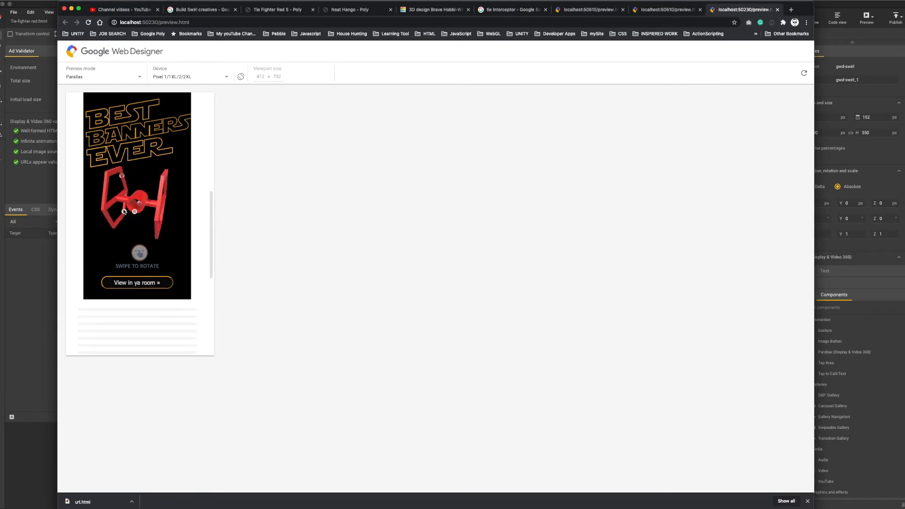
left_click(140, 205)
left_click_drag(140, 206, 124, 209)
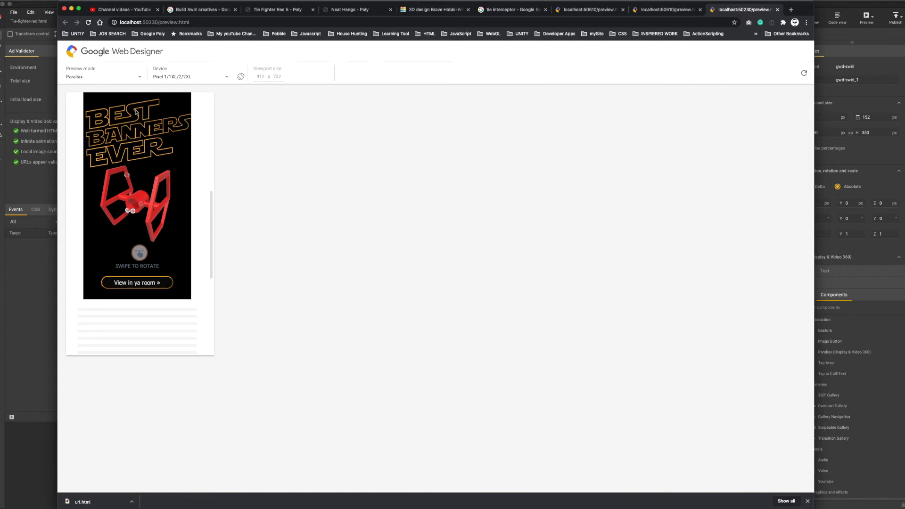
- Search the code of Template-Red.html in Google Web Designer for "hotspot" and examine the code around the match
left_click(44, 249)
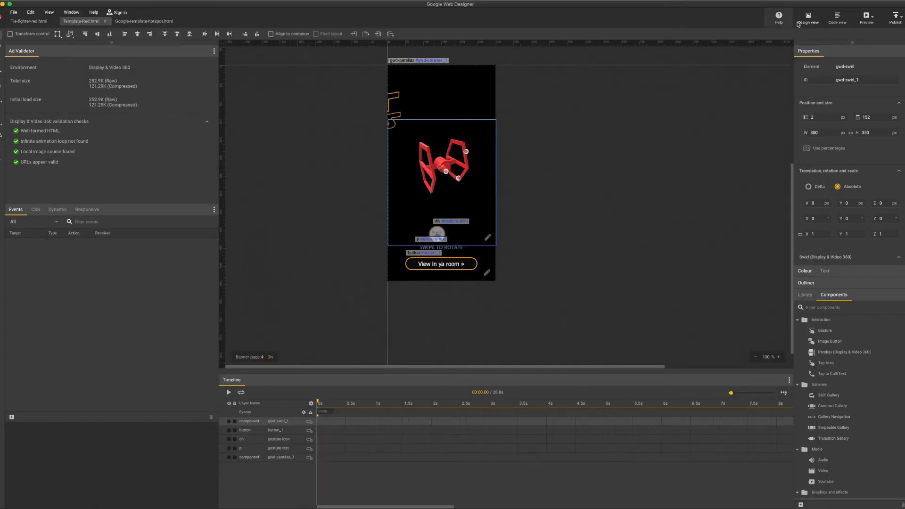
left_click(832, 20)
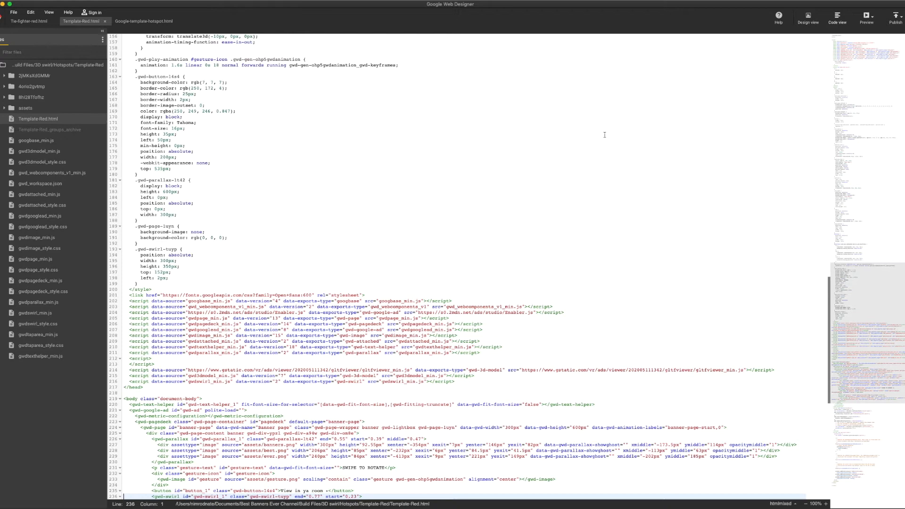
left_click(605, 135)
key("super+f")
type("hotspot")
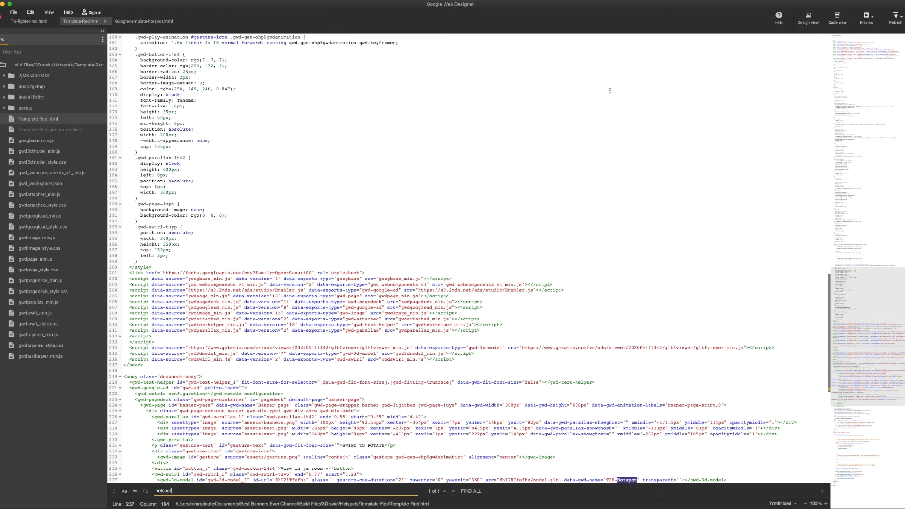
scroll(630, 249, "down", 9)
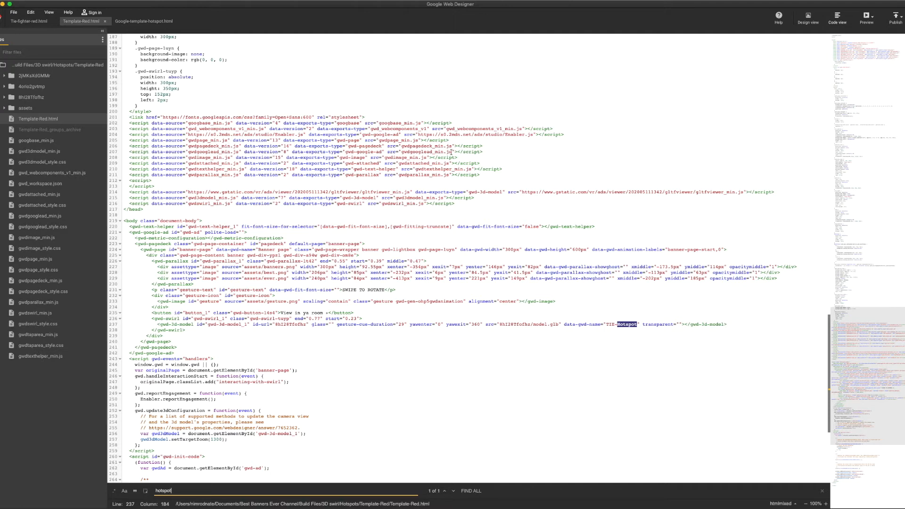
- Read the Swirl creatives help page on editing hotspot titles and the Swirl Hotspot template, and return to Google Web Designer
key("super+Tab")
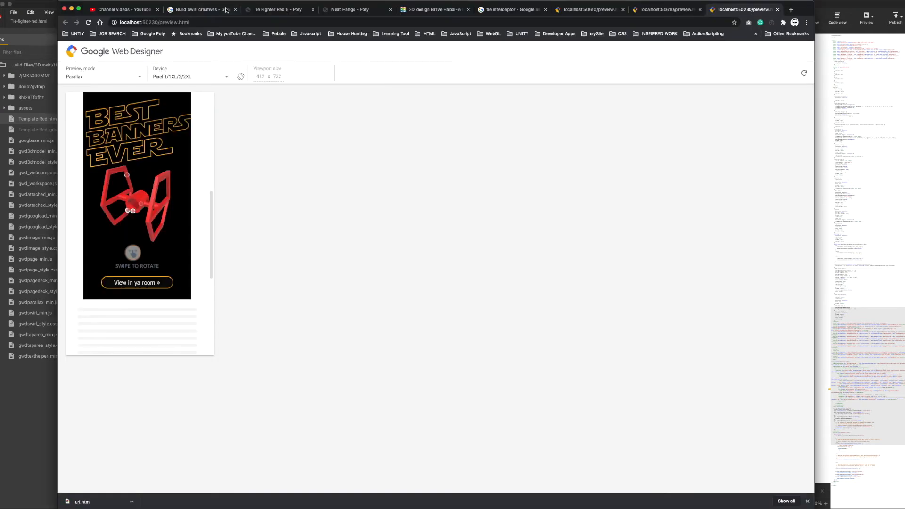
left_click(214, 10)
scroll(232, 170, "up", 5)
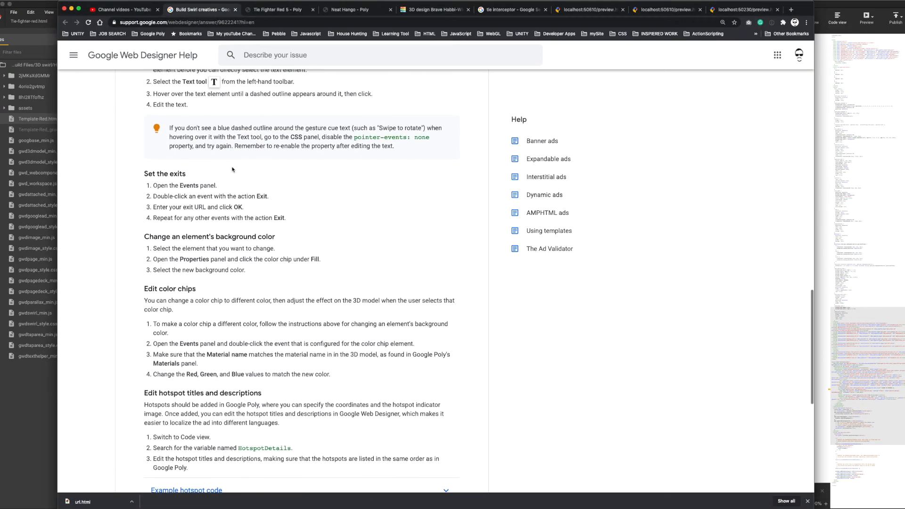
scroll(233, 169, "down", 2)
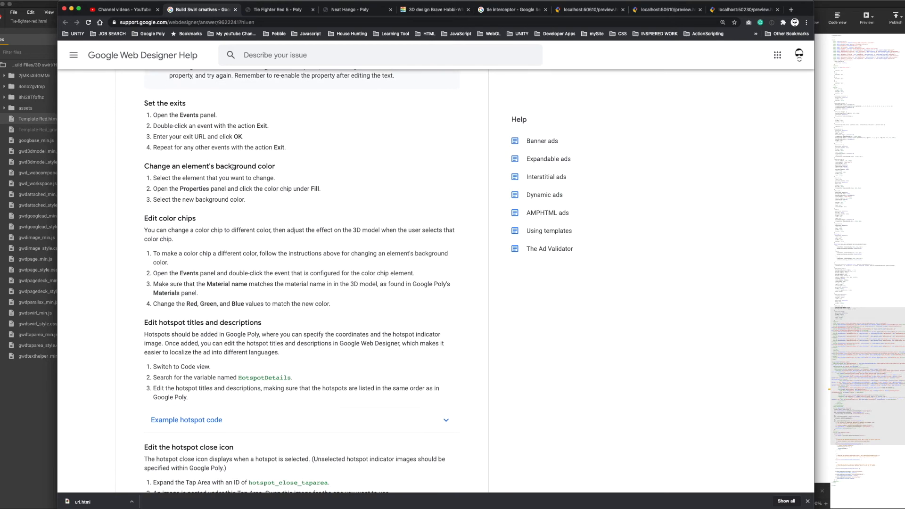
scroll(232, 168, "up", 5)
scroll(232, 168, "up", 10)
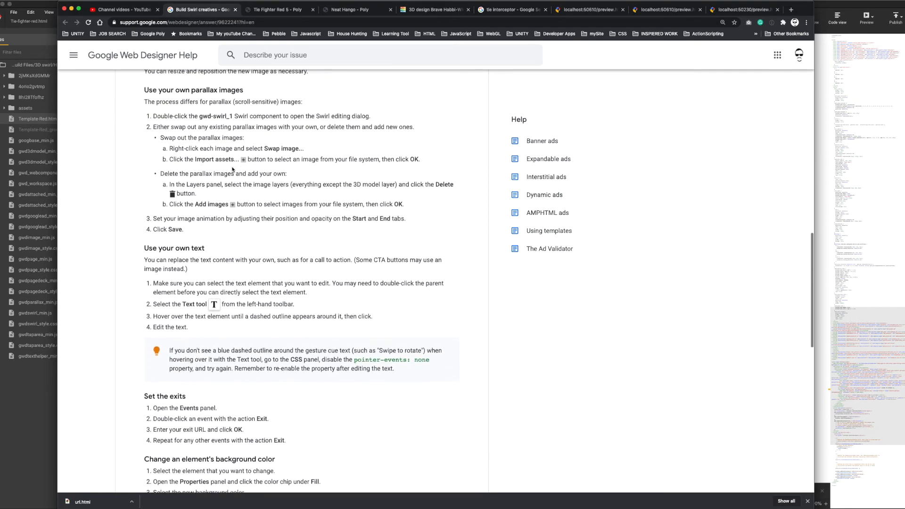
scroll(232, 169, "up", 1)
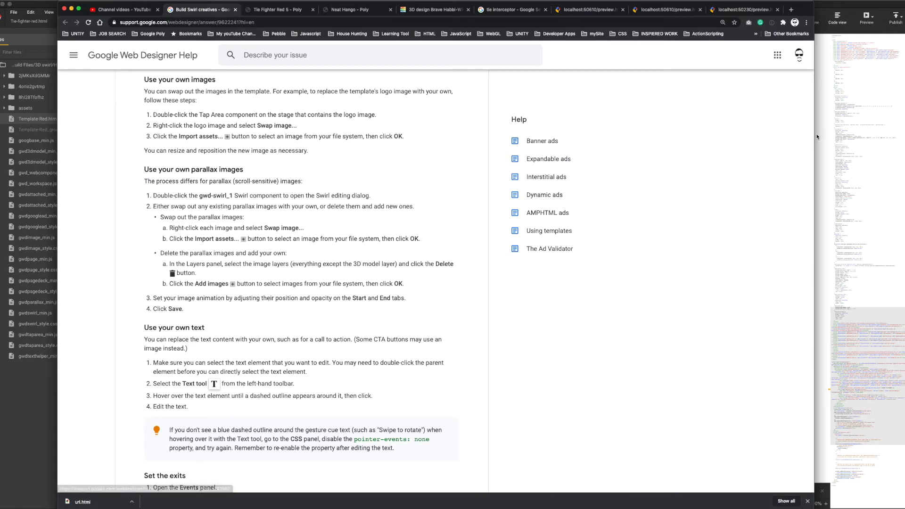
scroll(250, 283, "up", 15)
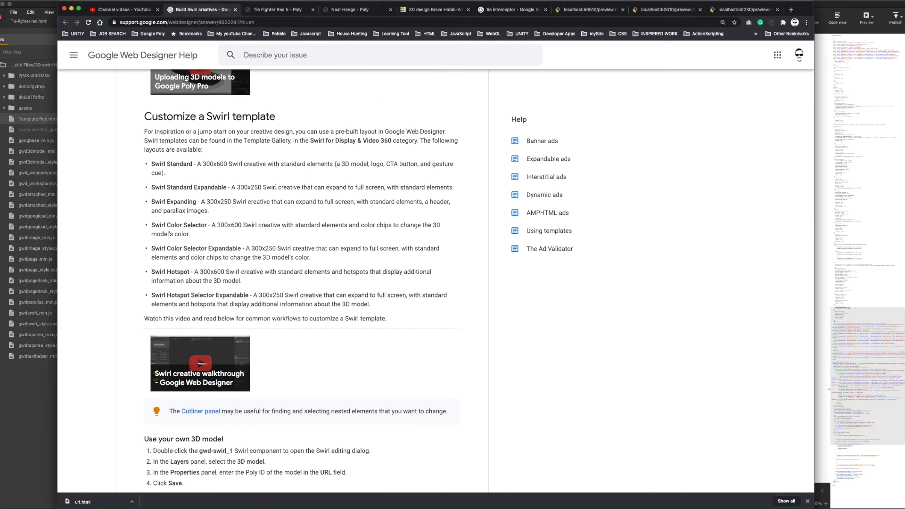
double_click(178, 272)
left_click(49, 392)
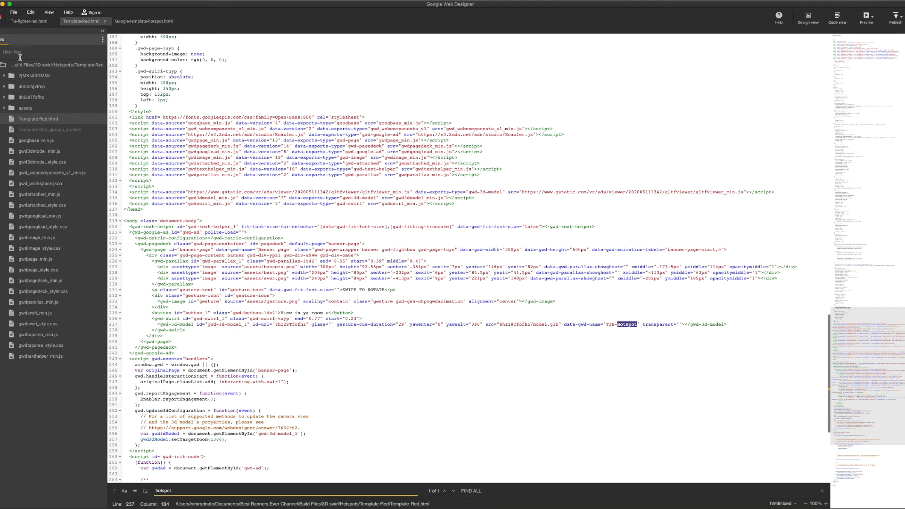
- Return Template-Red.html to the design view and open the Swirl for Display & Video 360 entry in the template gallery
left_click(43, 21)
left_click(14, 12)
mouse_move(40, 54)
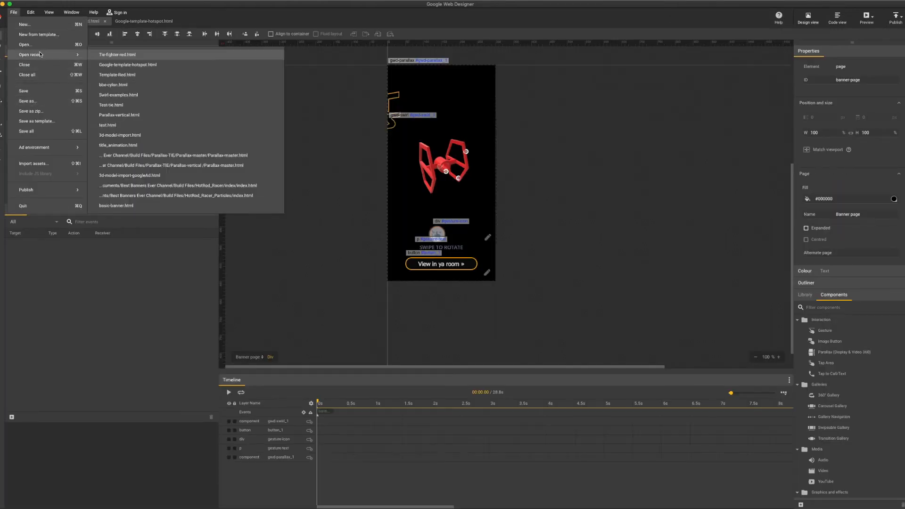
left_click(39, 34)
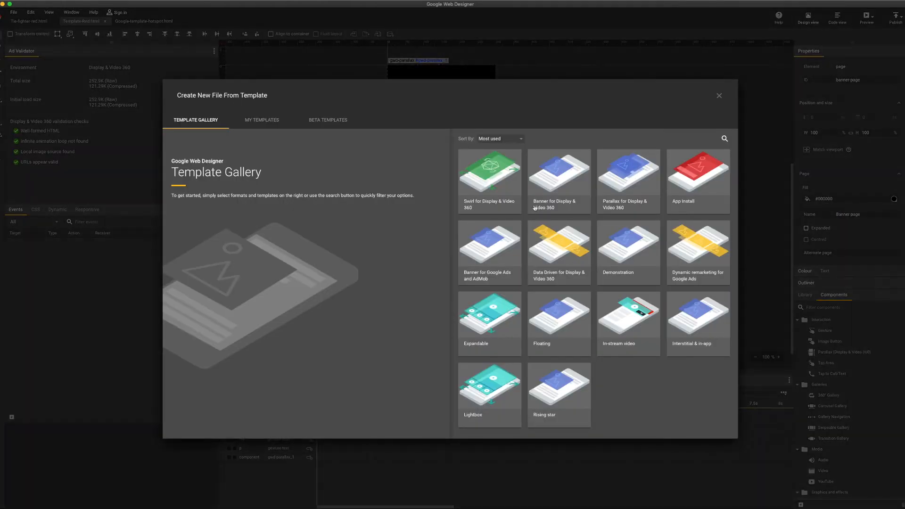
left_click(484, 184)
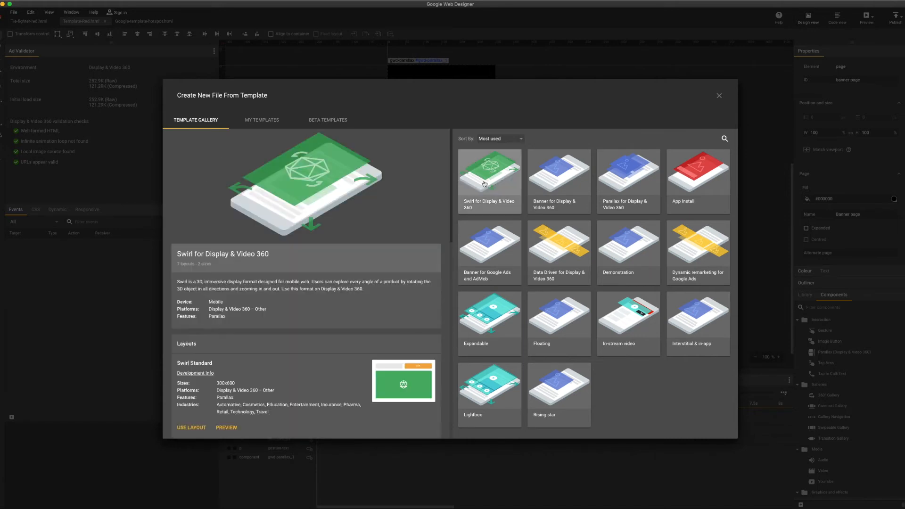
- Find the Swirl Hotspot layout among the Swirl templates and preview it at 300x600 in Chrome
scroll(239, 205, "down", 5)
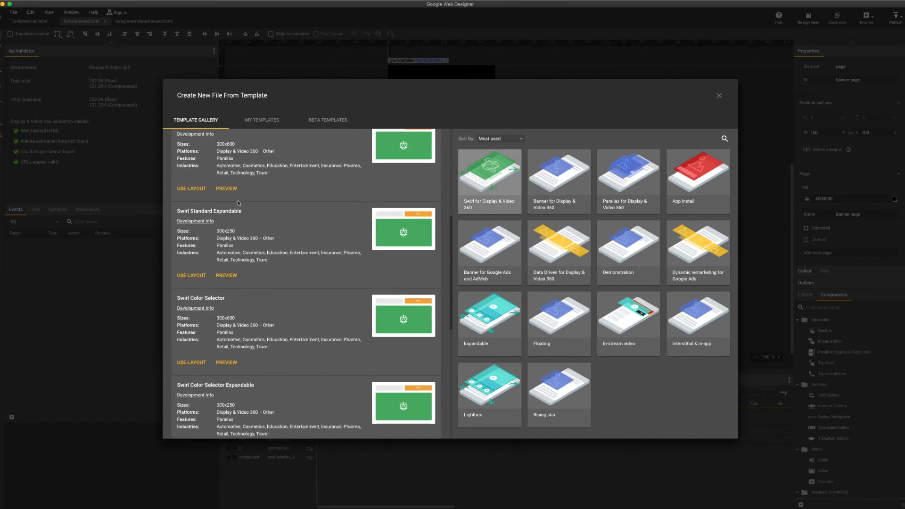
scroll(251, 265, "down", 1)
scroll(252, 265, "down", 3)
scroll(252, 265, "down", 4)
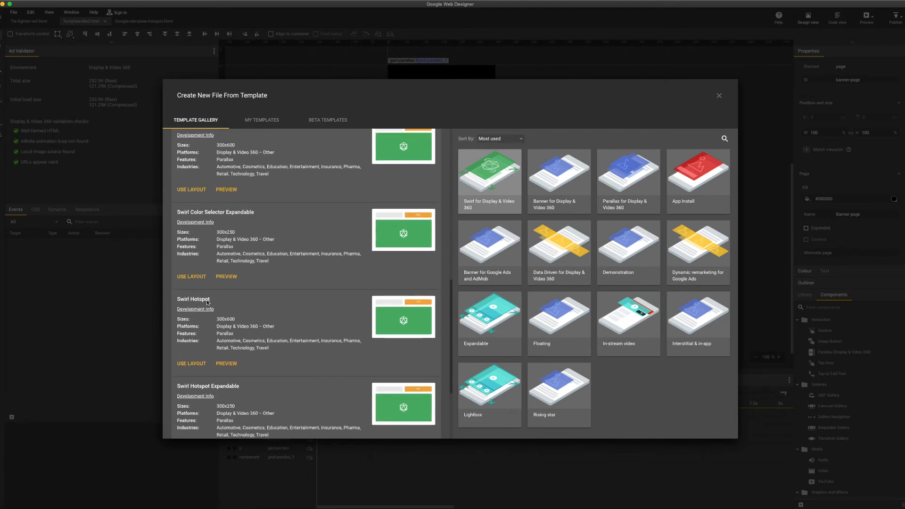
left_click(227, 364)
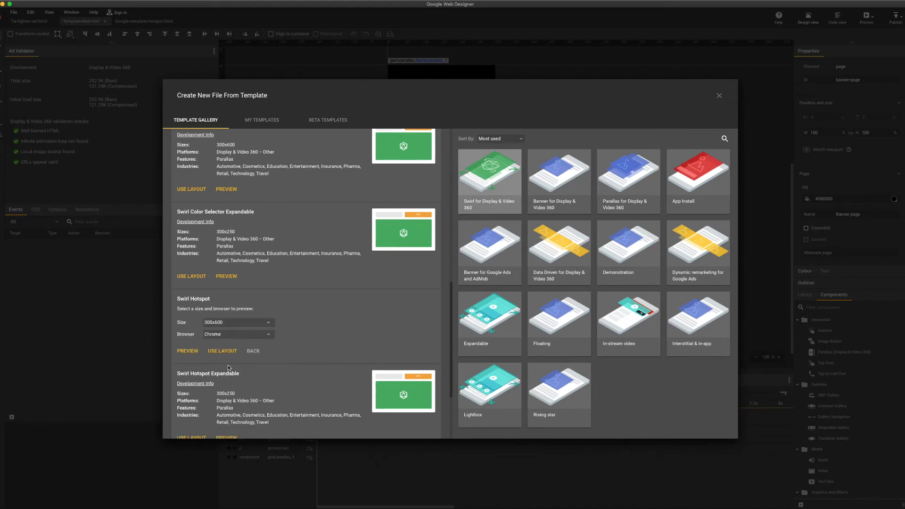
left_click(183, 353)
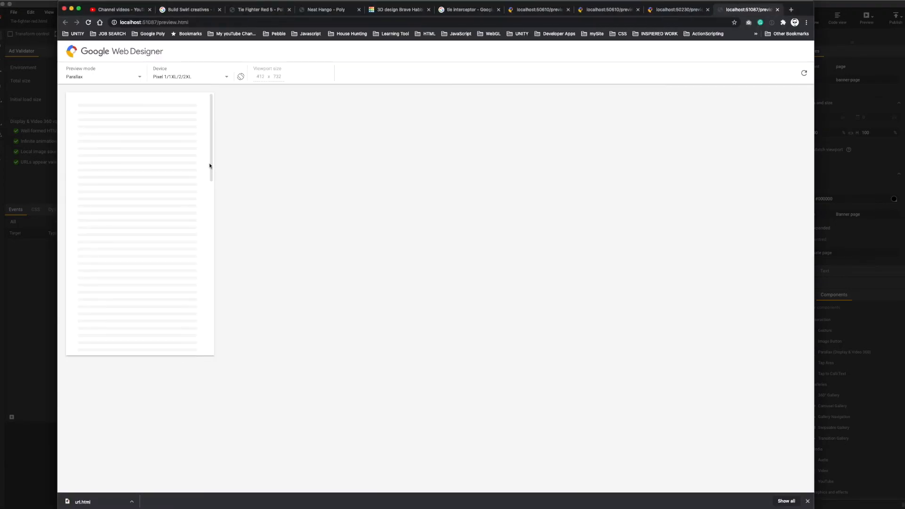
- Rotate the smartwatch and try its hotspots in the preview, and close the template gallery back in Google Web Designer
left_click_drag(211, 167, 210, 249)
left_click_drag(211, 215, 212, 220)
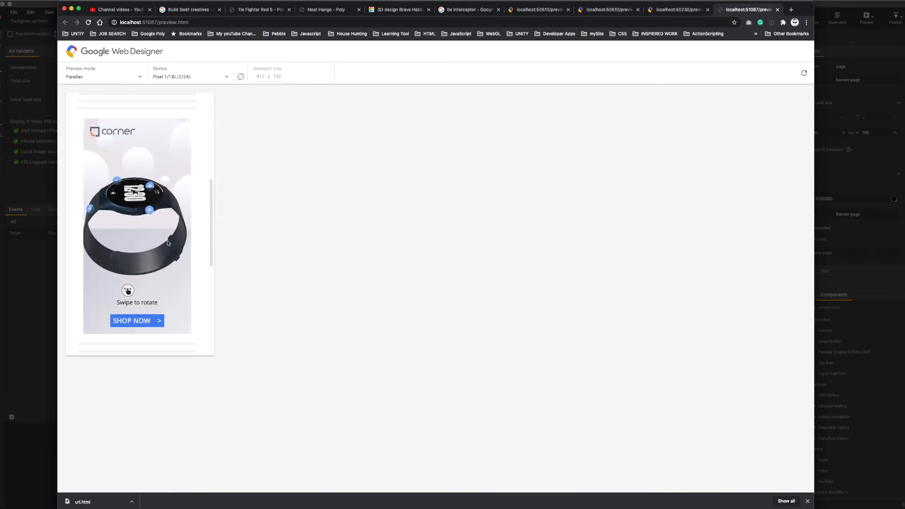
left_click_drag(127, 290, 78, 222)
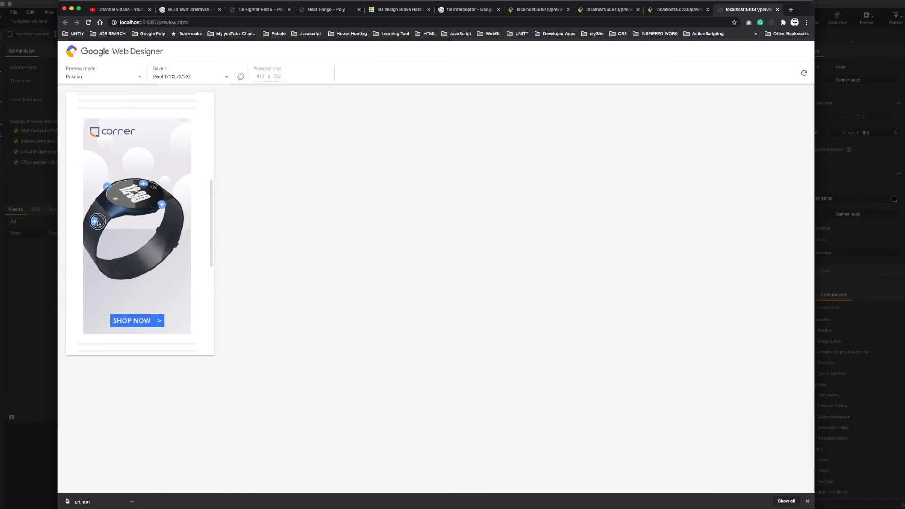
left_click(94, 221)
left_click(107, 187)
left_click(144, 185)
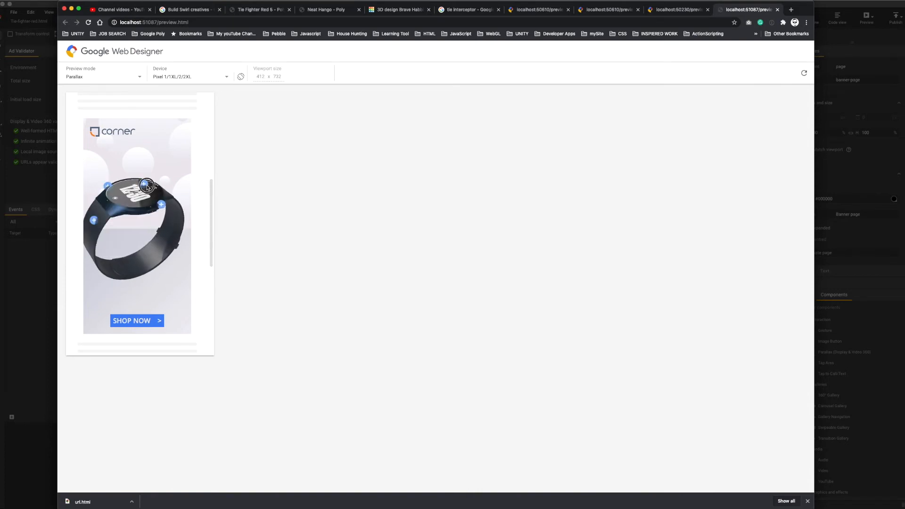
left_click(152, 235)
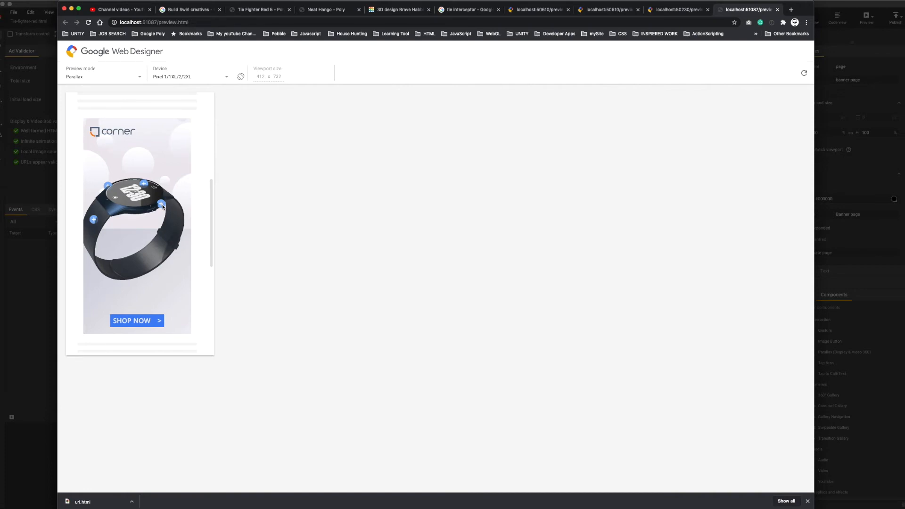
left_click(162, 205)
left_click(25, 166)
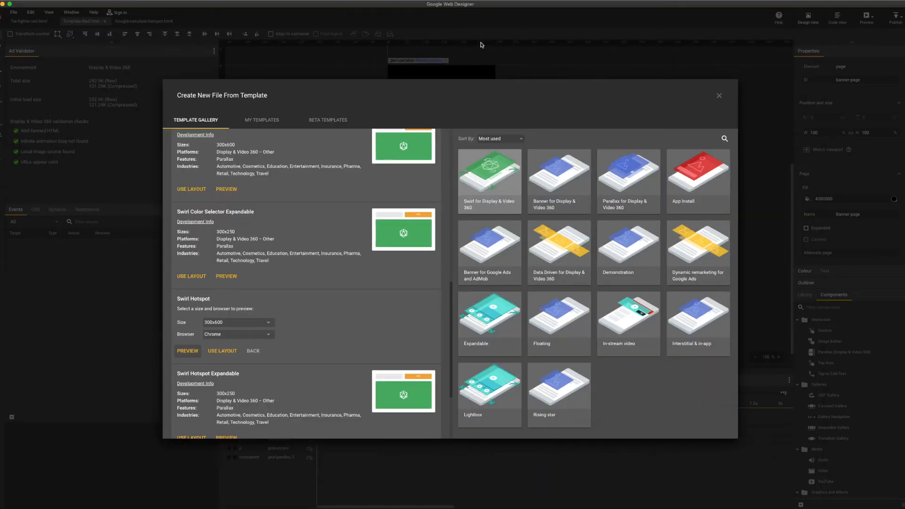
left_click(718, 95)
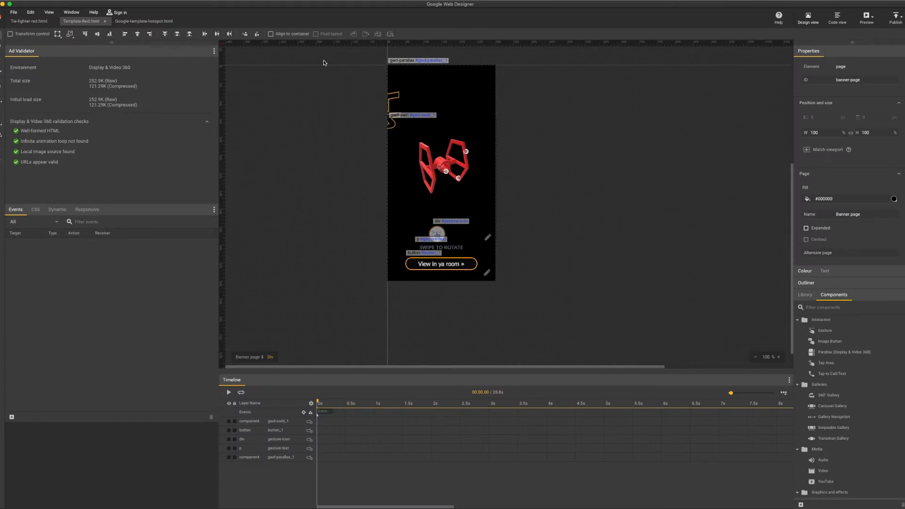
- Open Google-template-hotspot.html, preview it in the browser, and rotate its TIE fighter
left_click(140, 22)
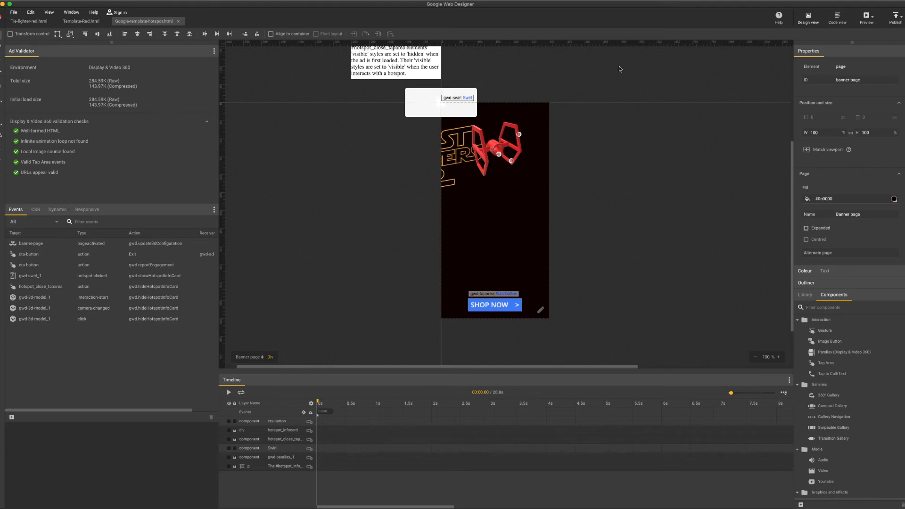
left_click(868, 18)
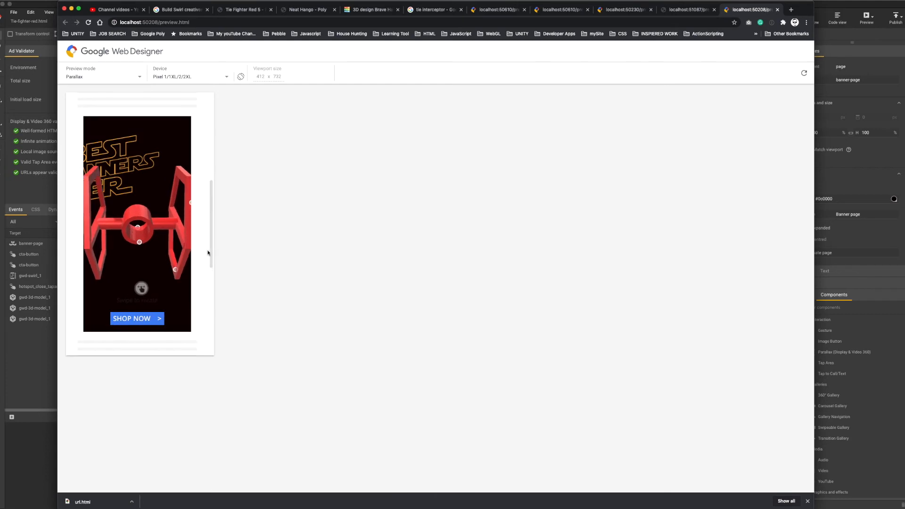
mouse_move(162, 248)
left_mouse_down()
mouse_move(147, 246)
mouse_move(167, 250)
left_mouse_up()
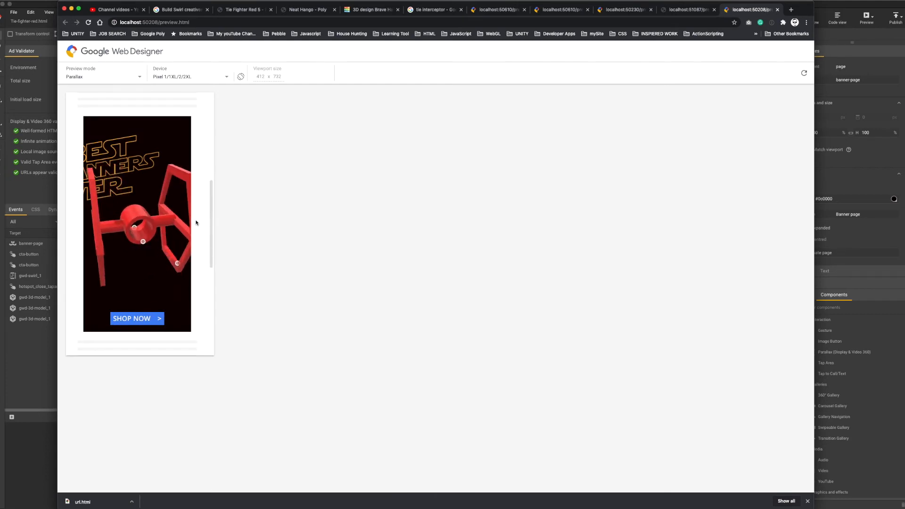
scroll(197, 222, "up", 2)
scroll(197, 221, "down", 3)
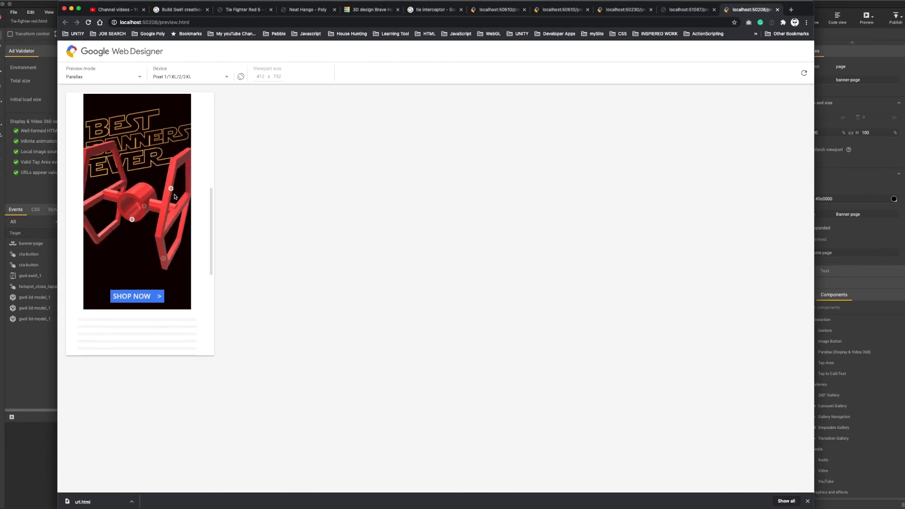
- Try the TIE fighter's hotspots from several angles in the preview, opening and closing the Guns info card
left_click(171, 189)
left_click(181, 186)
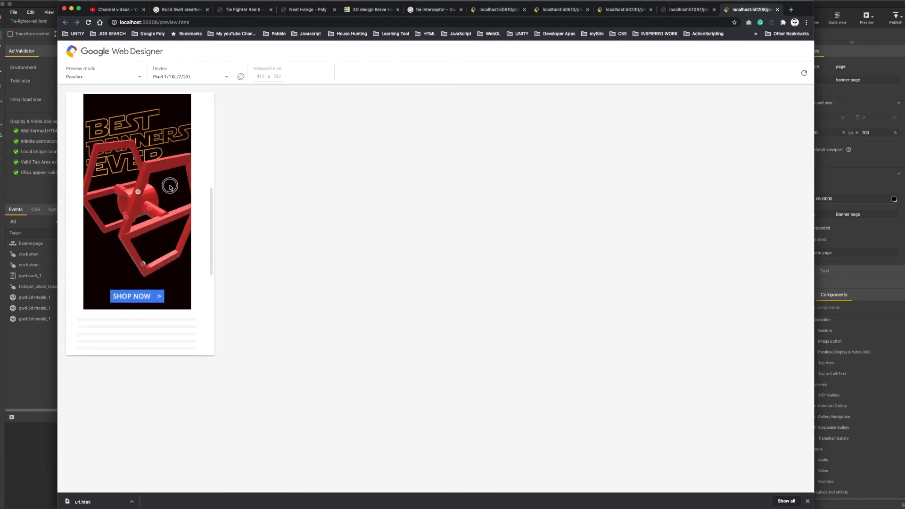
left_click(141, 265)
left_click(142, 264)
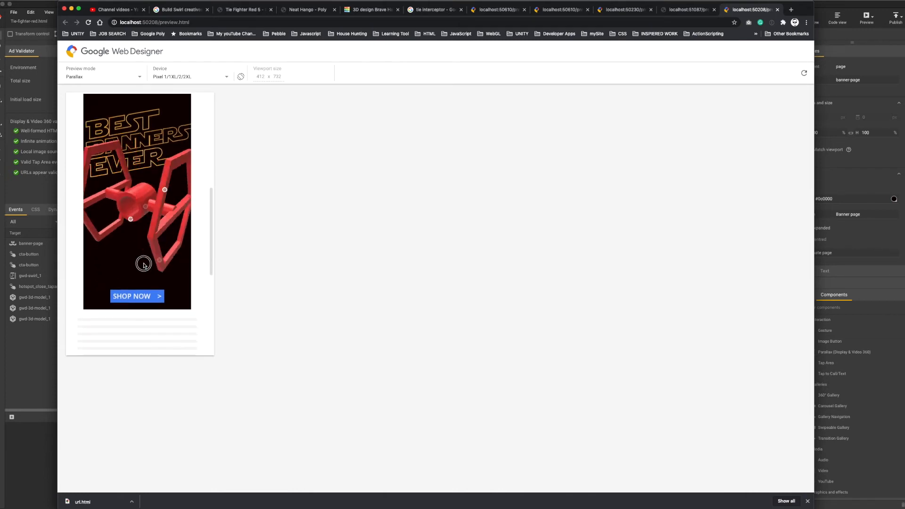
left_click(138, 220)
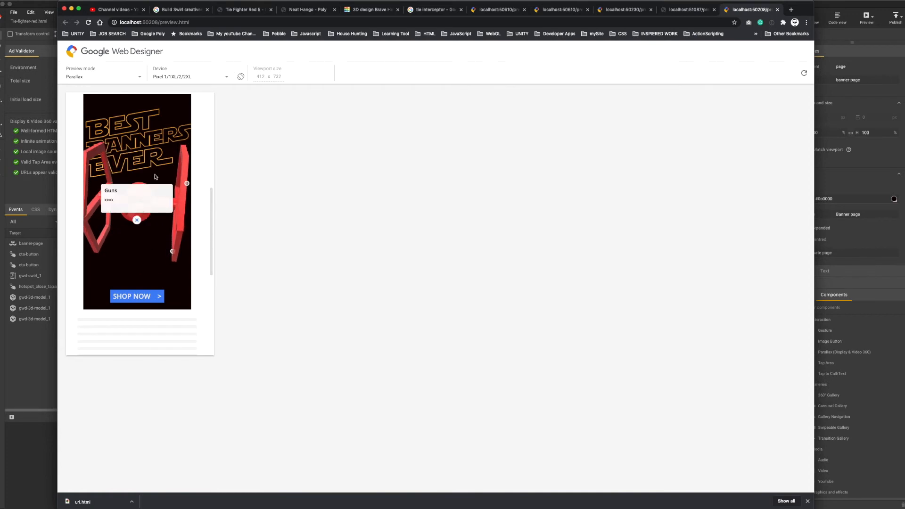
left_click(137, 220)
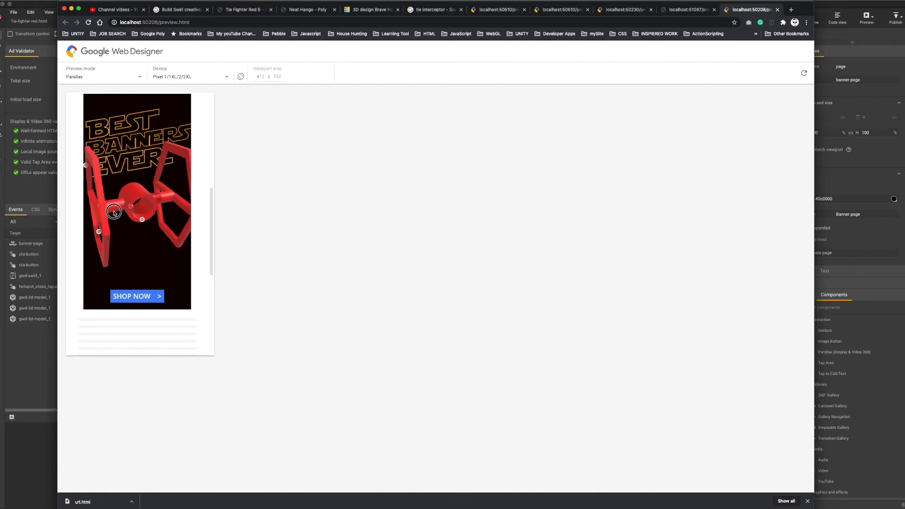
left_click(142, 219)
left_click(142, 220)
left_click_drag(136, 238, 166, 242)
left_click_drag(179, 240, 178, 240)
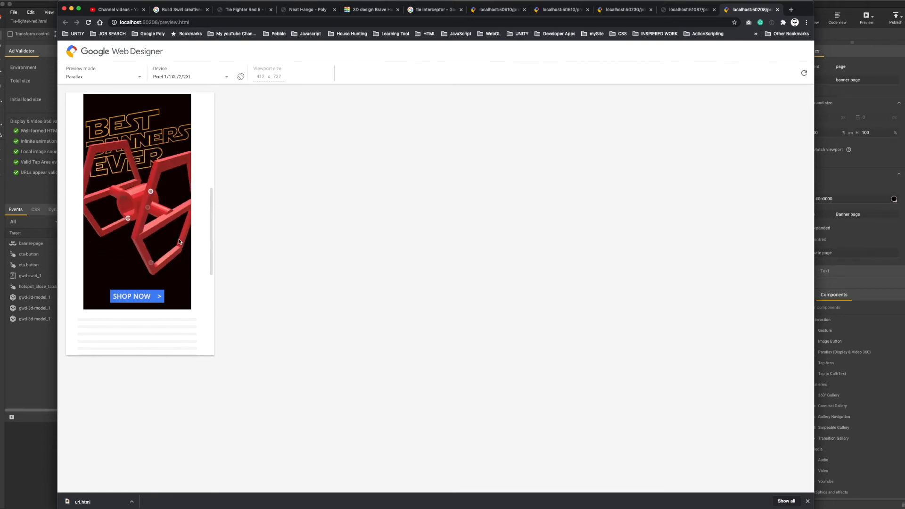
left_click_drag(119, 241, 127, 243)
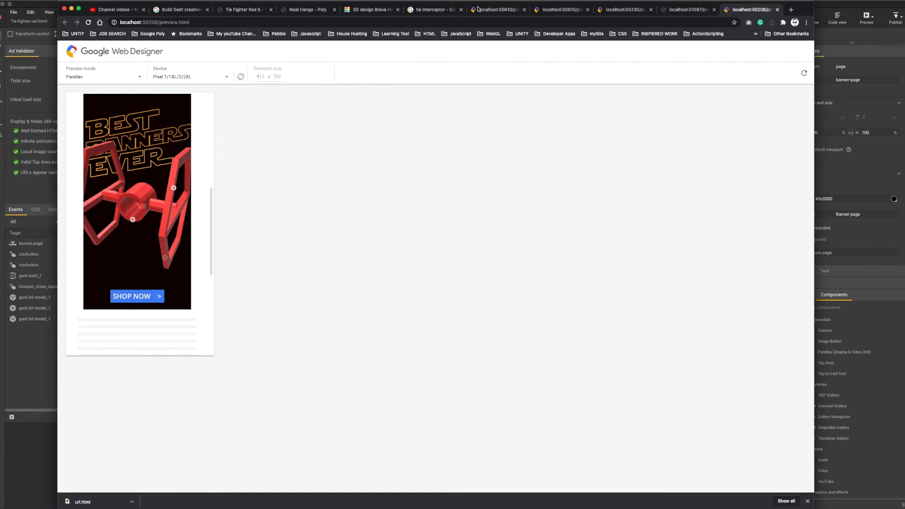
- Return to Google Web Designer and examine the HotspotDetails titles and descriptions in the code of Google-template-hotspot.html
left_click(825, 5)
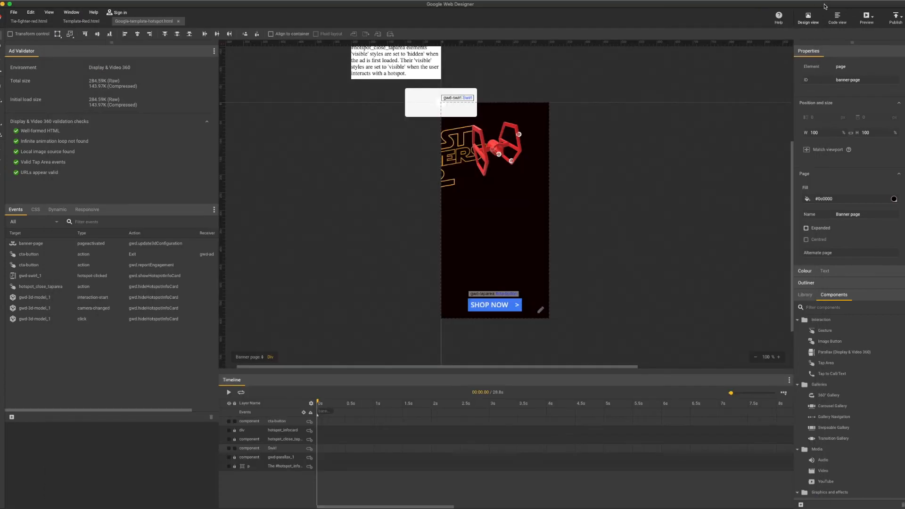
left_click(837, 18)
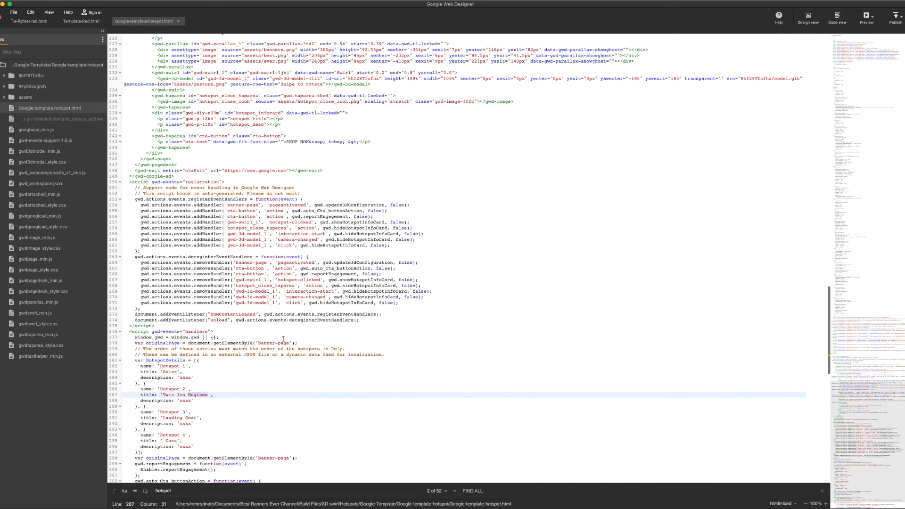
scroll(180, 316, "down", 7)
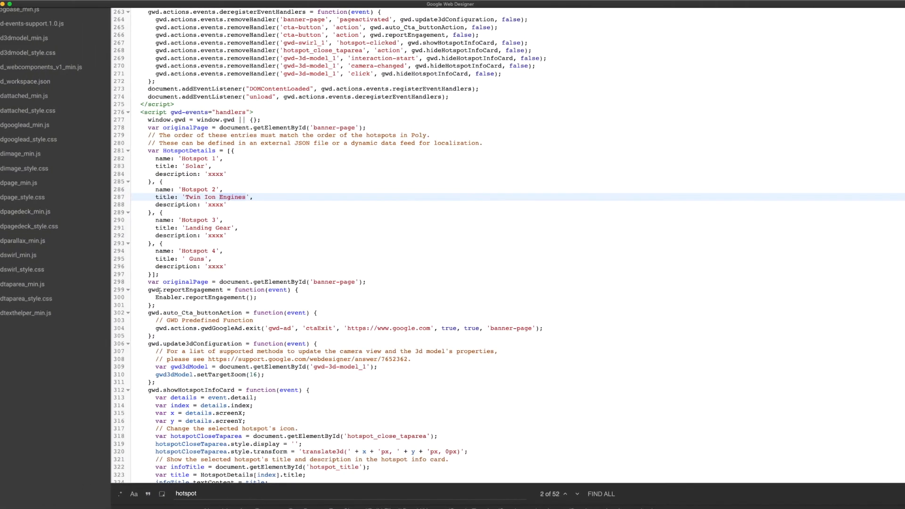
scroll(159, 266, "up", 3)
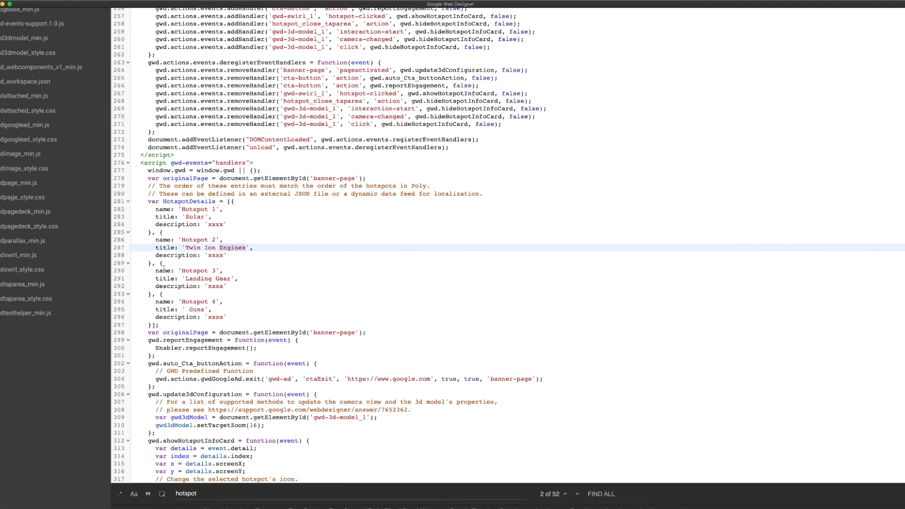
scroll(168, 272, "up", 1)
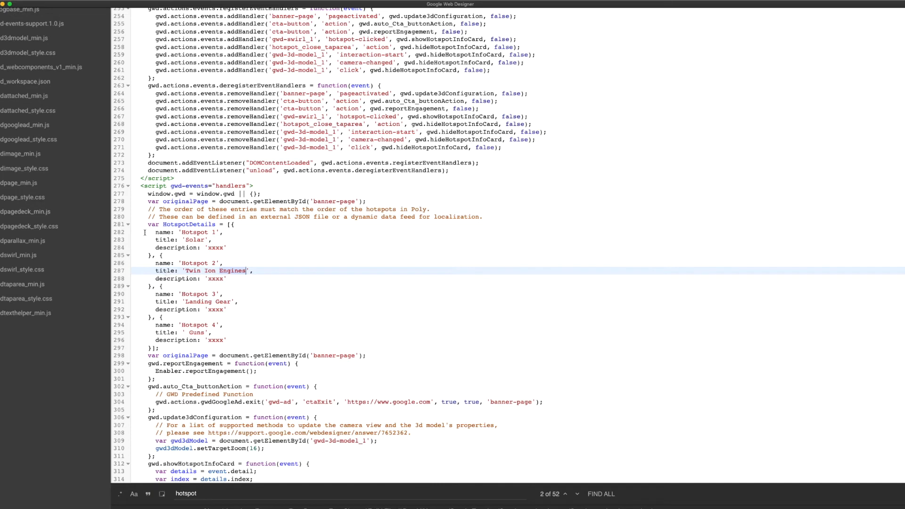
left_click_drag(140, 185, 242, 369)
left_click(232, 347)
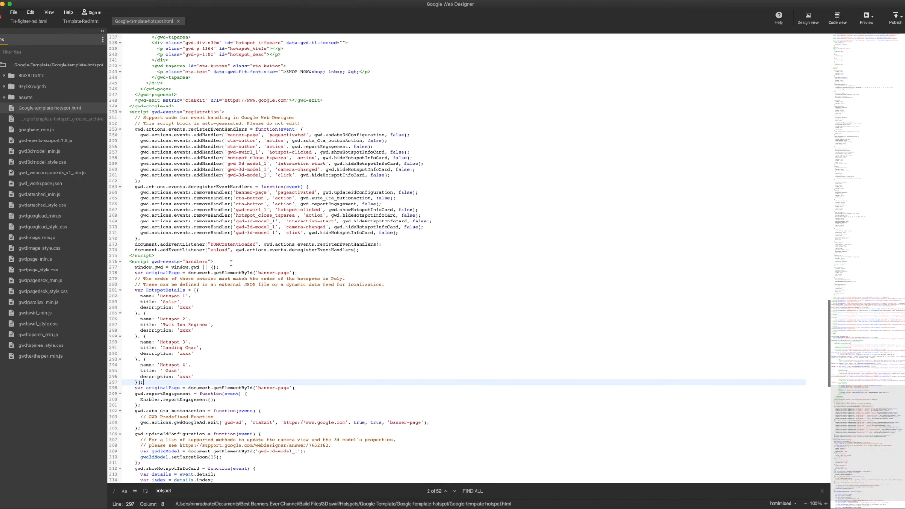
- Examine the event registration code and the showHotspotInfoCard and hideHotspotInfoCard functions in Google-template-hotspot.html
scroll(208, 237, "up", 3)
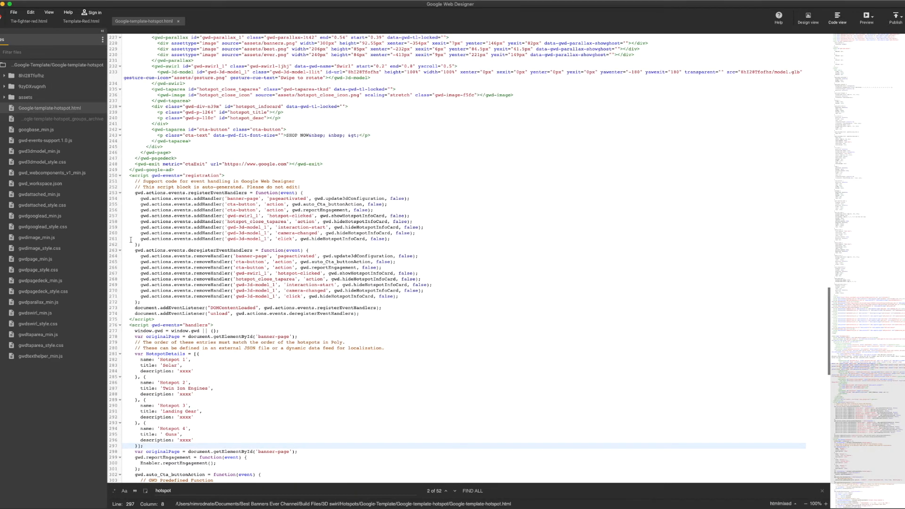
scroll(145, 279, "down", 10)
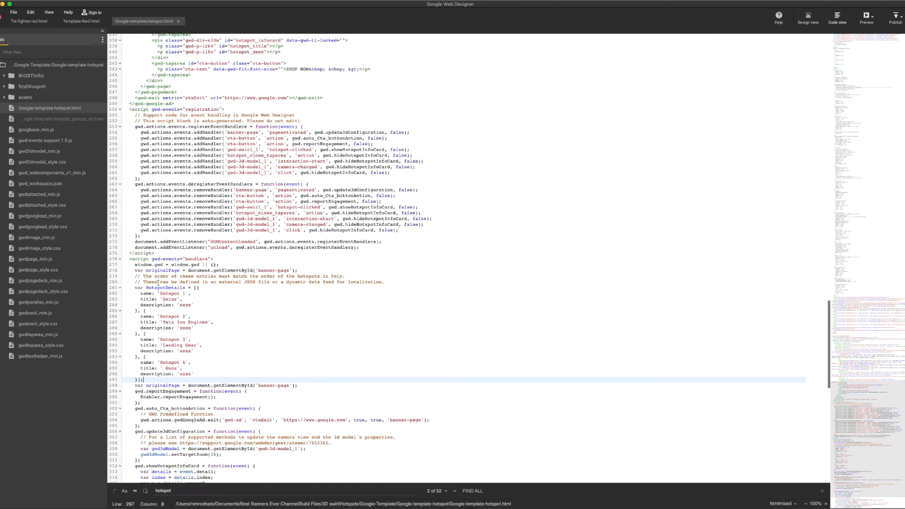
scroll(158, 282, "down", 8)
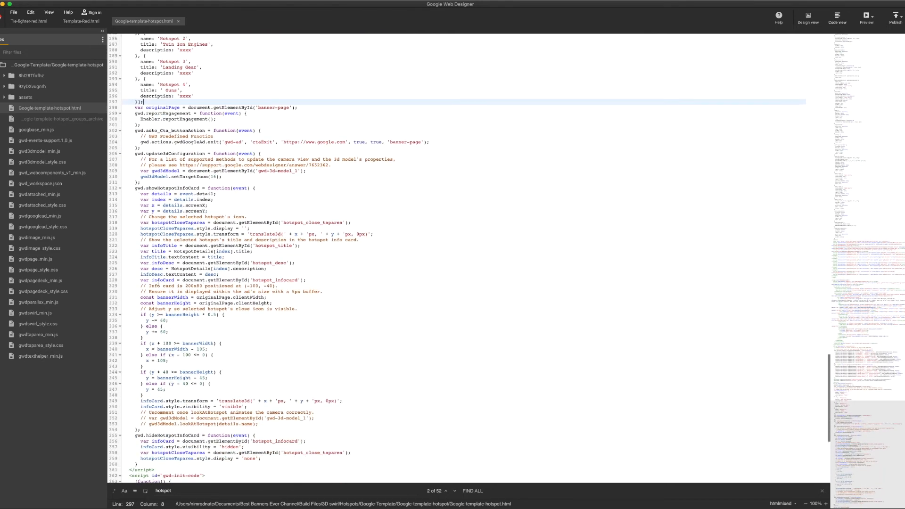
scroll(157, 282, "down", 3)
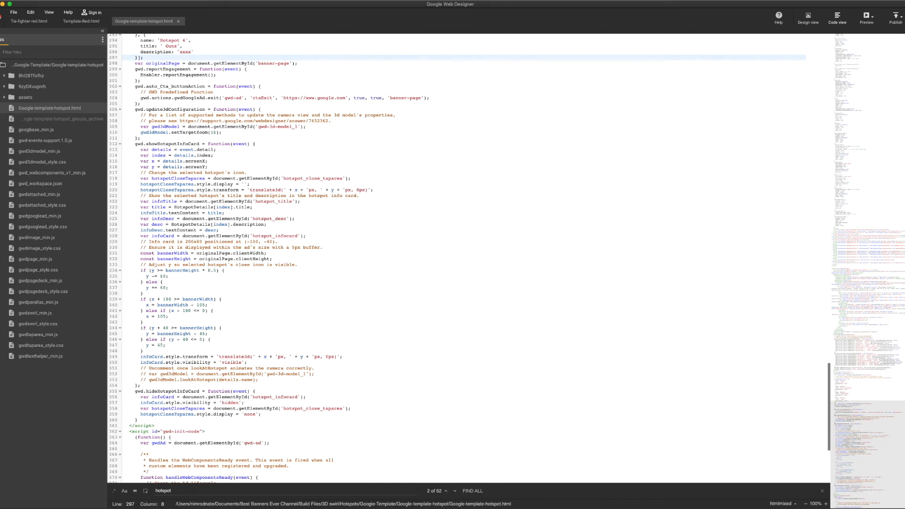
- Return Google-template-hotspot.html to the design view and select the Swirl component holding the TIE fighter
left_click(808, 17)
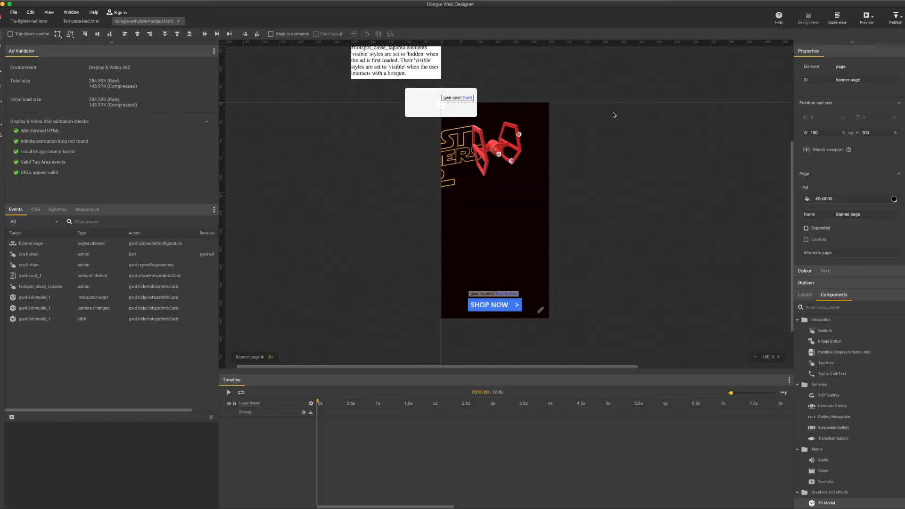
left_click(512, 176)
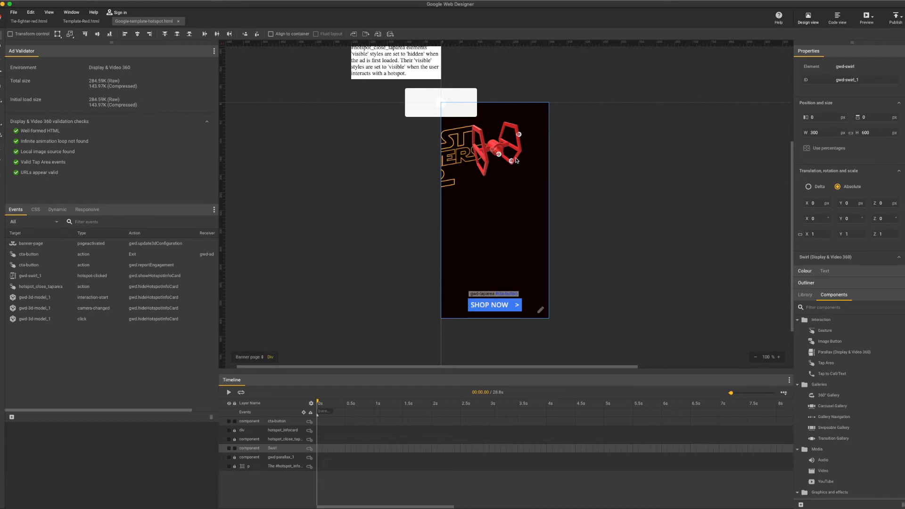
- Open the Swirl component's editor, inspect the 3D model layer's properties and close the editor without saving
double_click(495, 235)
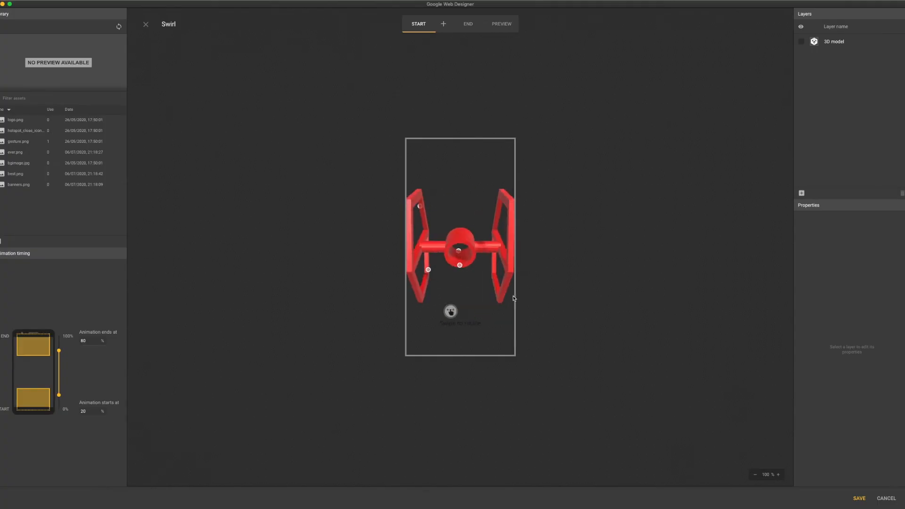
left_click(513, 298)
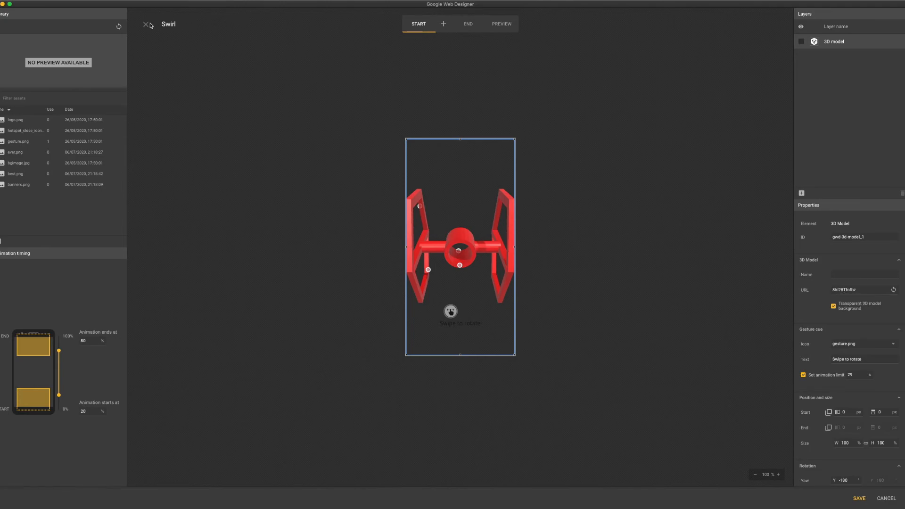
left_click(146, 25)
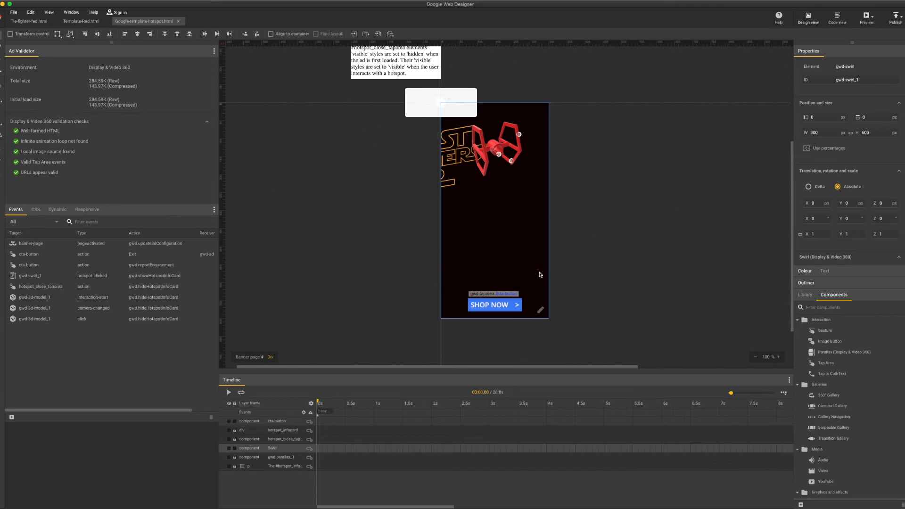
- Preview the ad in Chrome, scroll the TIE fighter banner into view and return to Google Web Designer
left_click(861, 23)
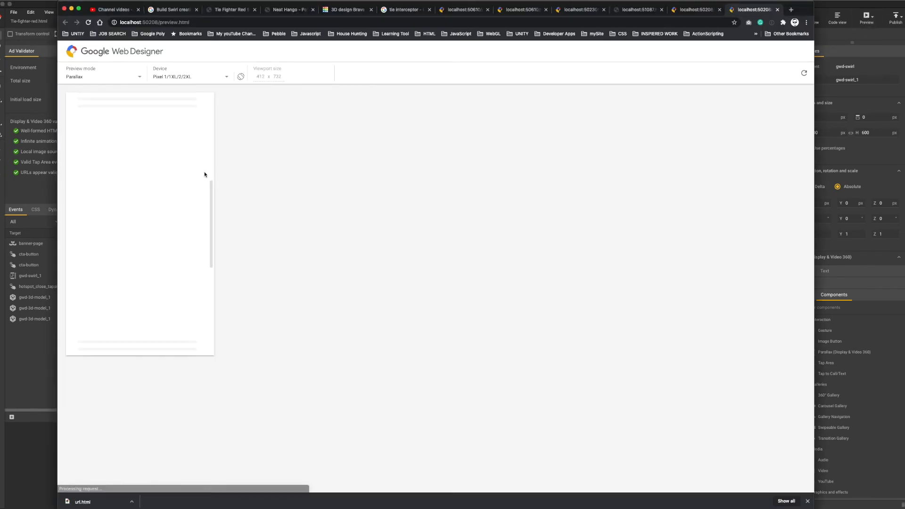
mouse_move(212, 186)
left_mouse_down()
mouse_move(212, 178)
mouse_move(215, 195)
mouse_move(212, 187)
left_mouse_up()
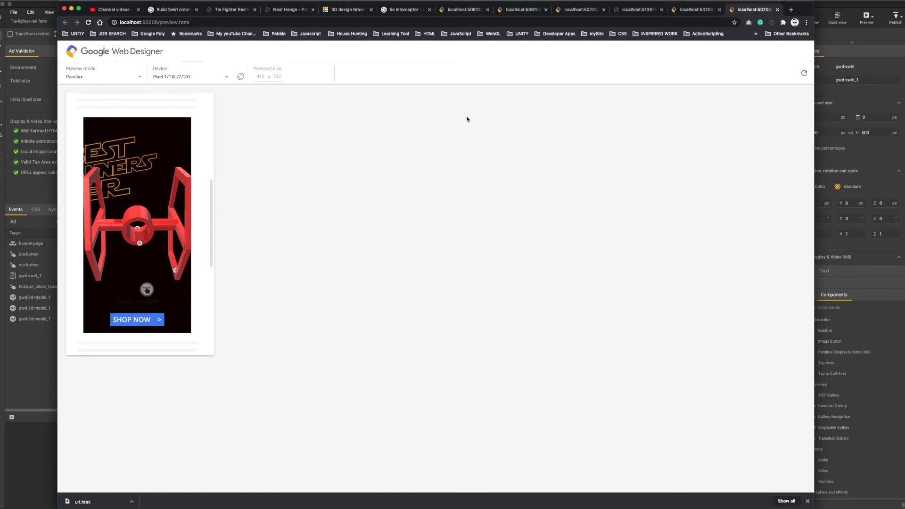
left_click(855, 7)
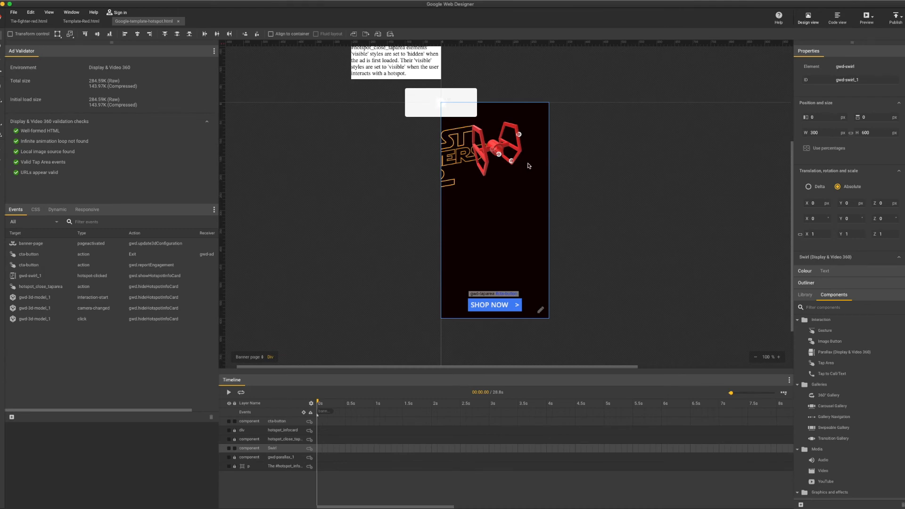
- Set the Swirl component's height to 350 px
scroll(877, 171, "down", 3)
scroll(877, 171, "down", 1)
scroll(877, 171, "up", 5)
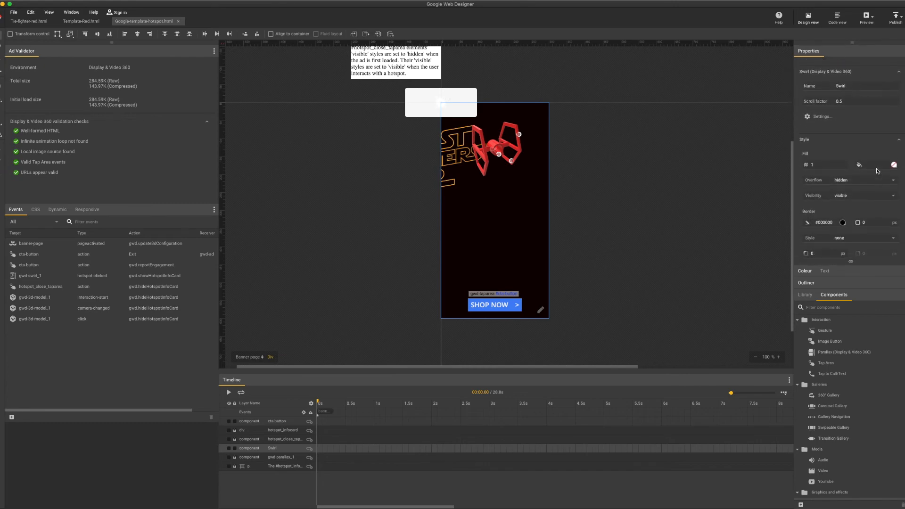
left_click(874, 133)
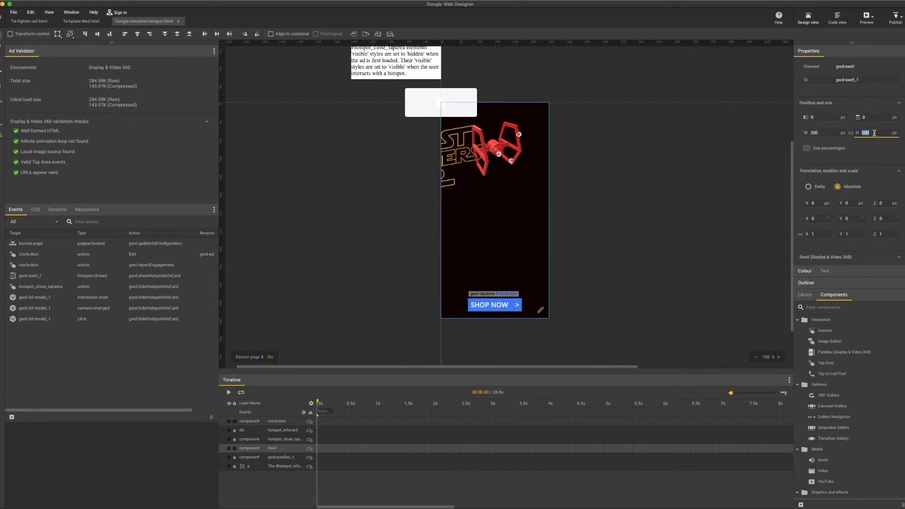
type("350")
key("Return")
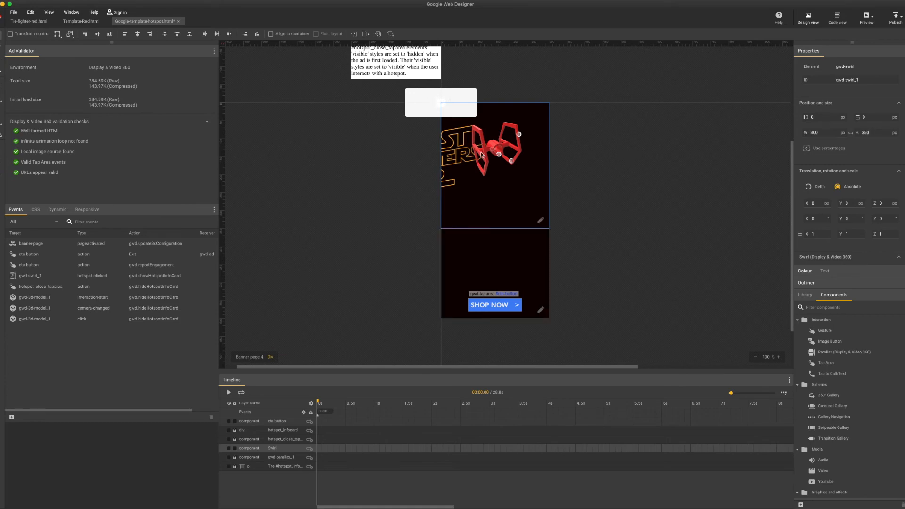
- Move the Swirl component down the banner to a top position of 120 px
key("shift+Down")
key("shift+Down")
key("shift+Down")
key("shift+Down")
key("shift+Down")
key("shift+Down")
key("shift+Down")
key("shift+Down")
key("shift+Down")
key("shift+Down")
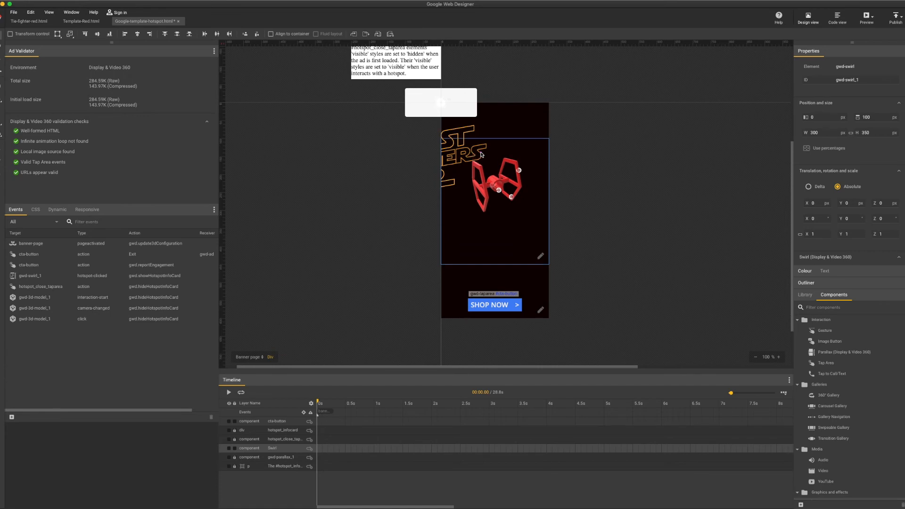
key("shift+Down")
key("shift+Down")
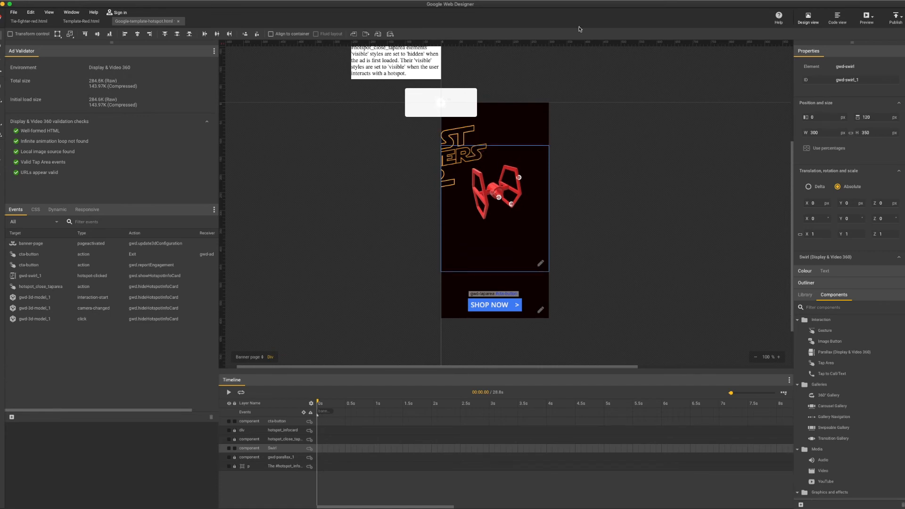
- Preview the ad in Chrome and open the Solar, Guns and Landing Gear info cards from the TIE fighter's hotspots
left_click(865, 18)
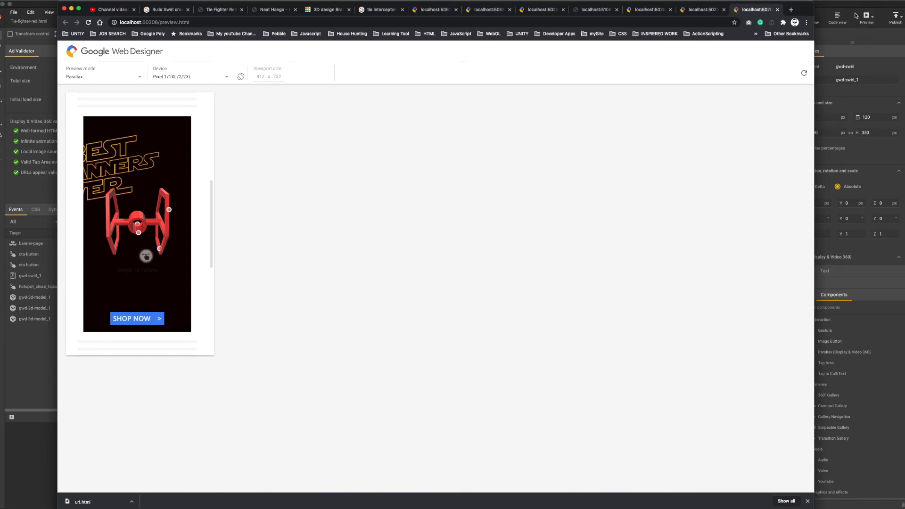
left_click(169, 210)
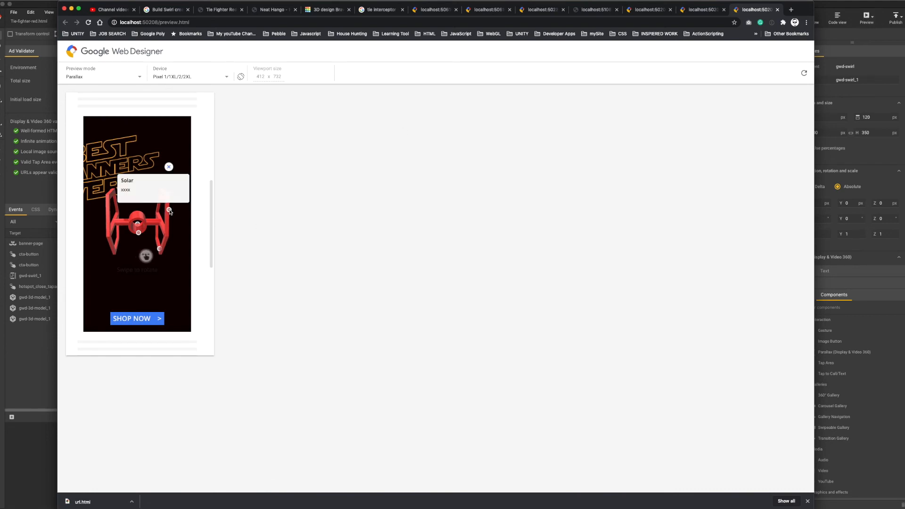
left_click(139, 233)
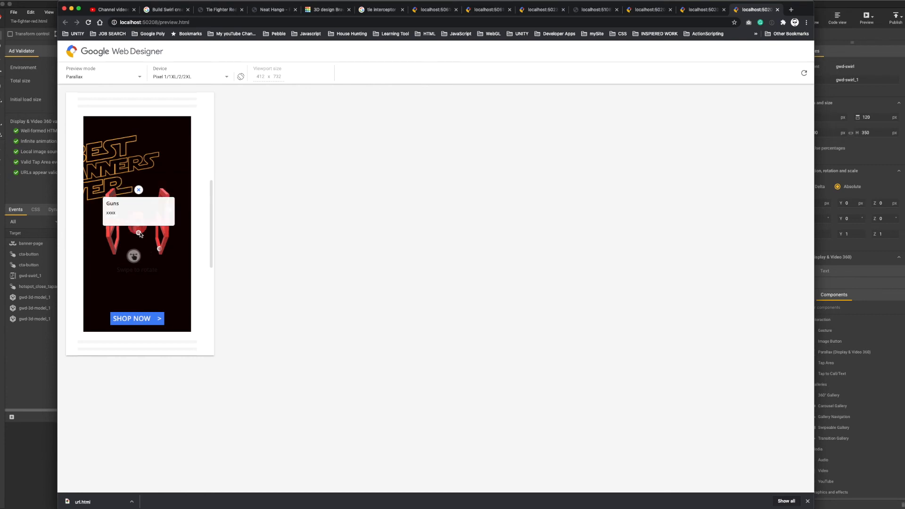
left_click(159, 249)
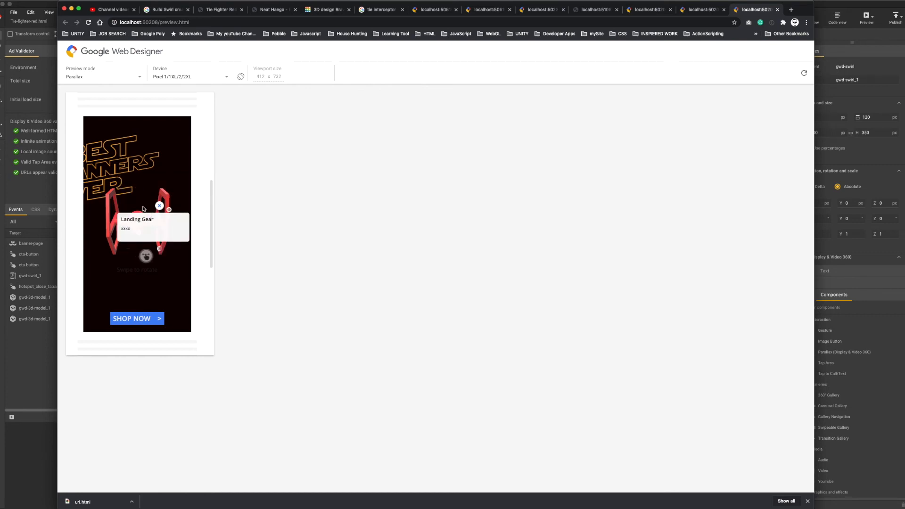
- Close the Landing Gear info card and rotate the TIE fighter in the preview to view it from other angles
left_click(135, 207)
left_click_drag(135, 208, 133, 209)
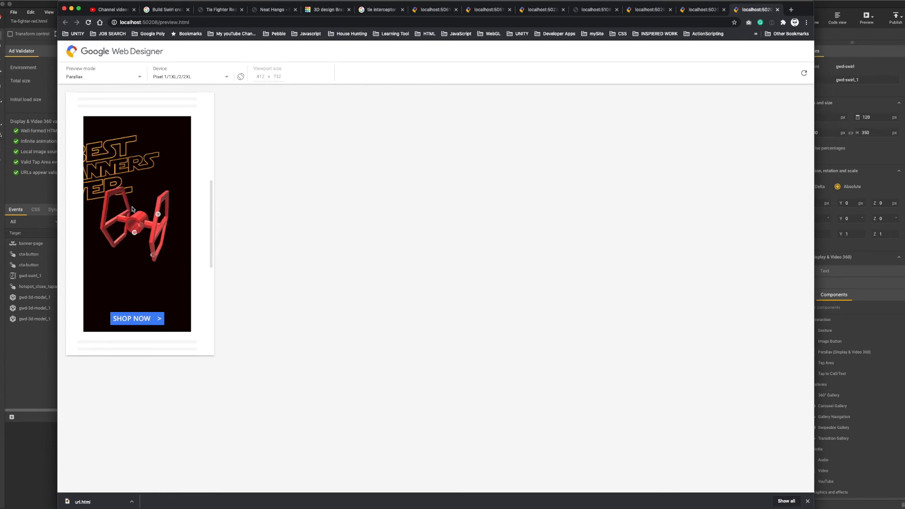
left_click_drag(143, 237, 157, 240)
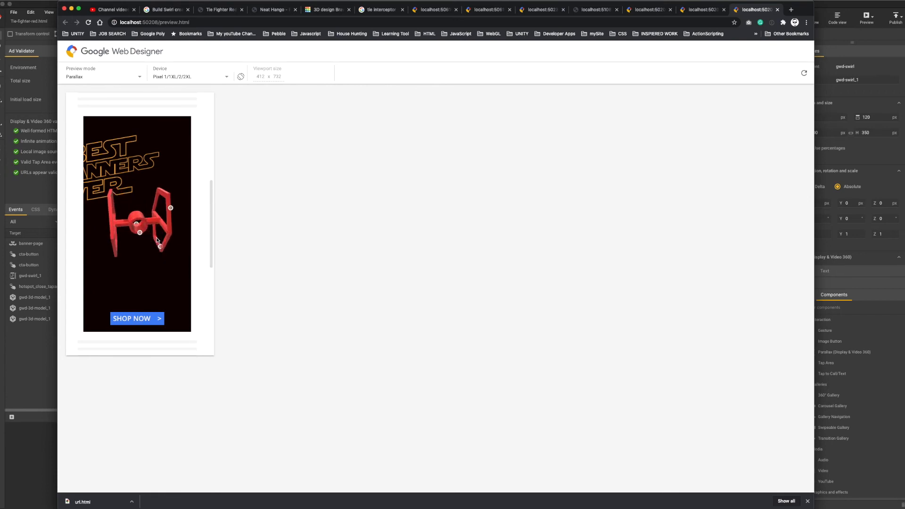
left_click_drag(155, 238, 160, 239)
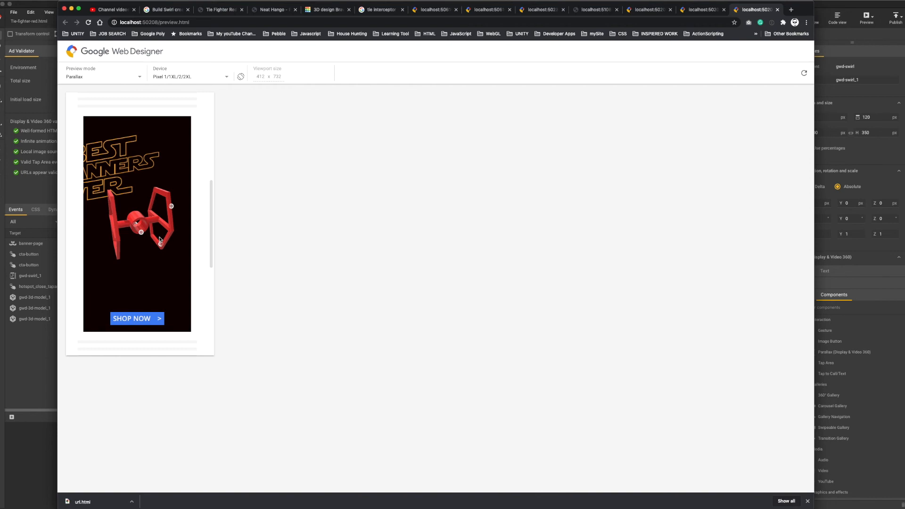
- Return to Google Web Designer and set the Swirl component's height to 600 px and its top position to 0 px
left_click(866, 10)
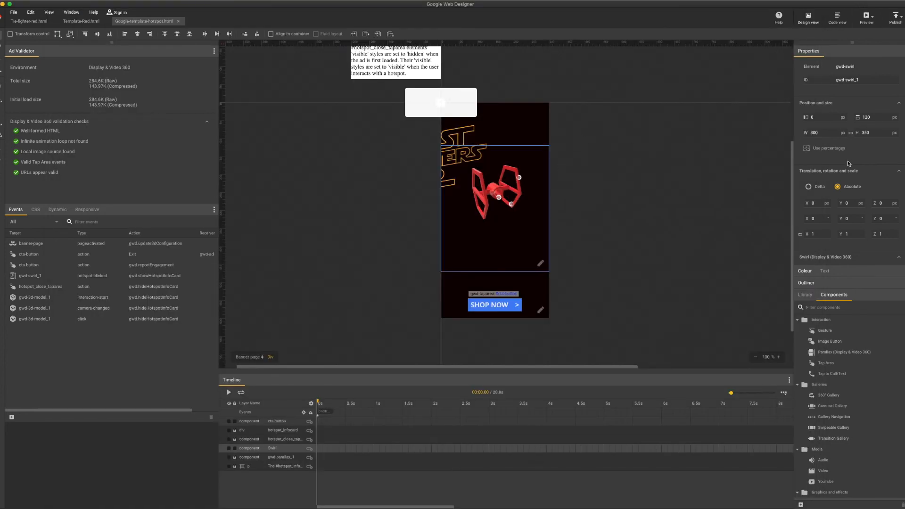
scroll(848, 163, "down", 2)
double_click(869, 91)
type("600")
key("Return")
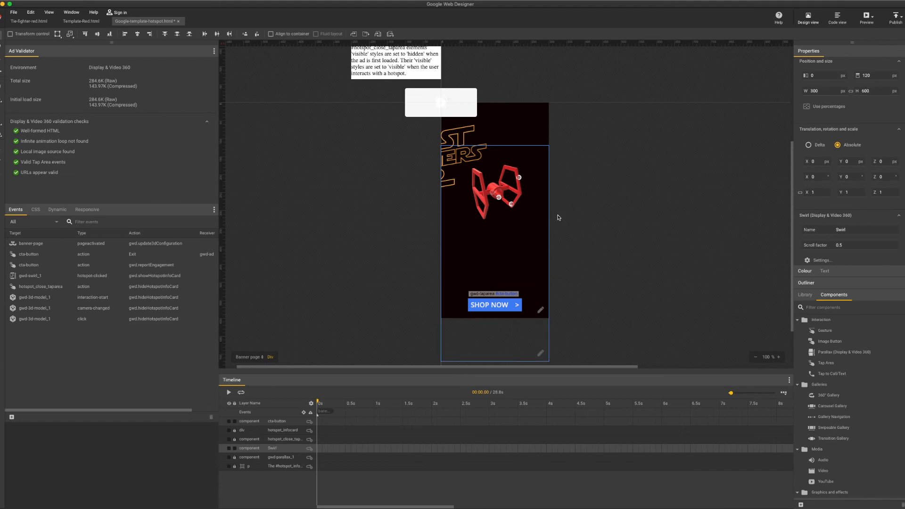
double_click(884, 75)
type("0")
key("Return")
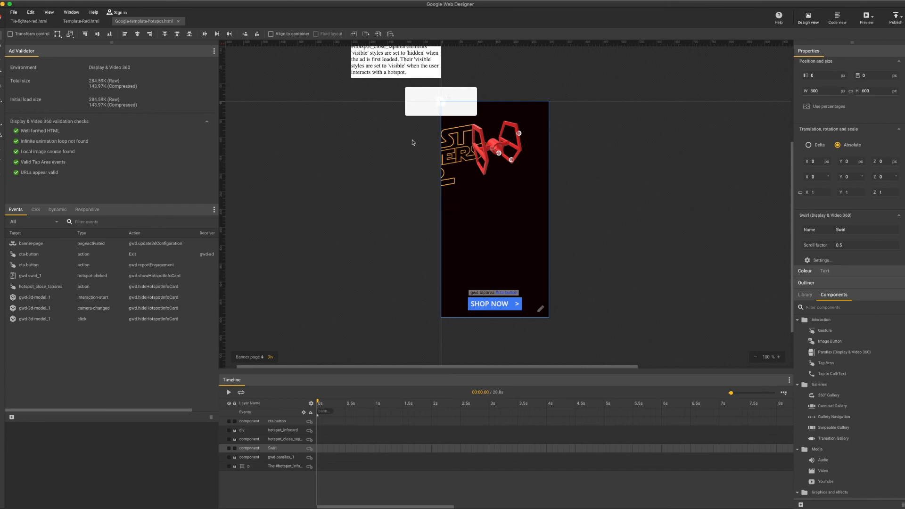
scroll(412, 143, "up", 3)
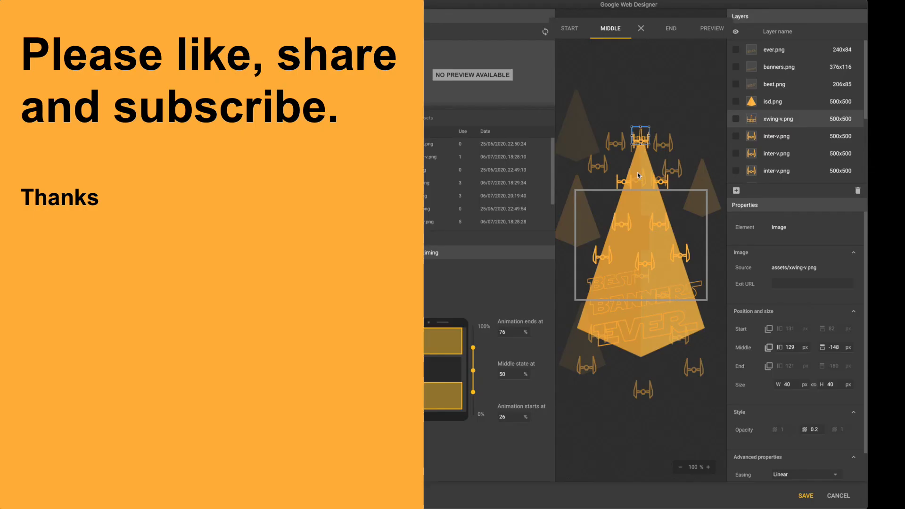
- View the animation's end state, then shift xwing-v.png left to 81 px in its start state
left_click(669, 29)
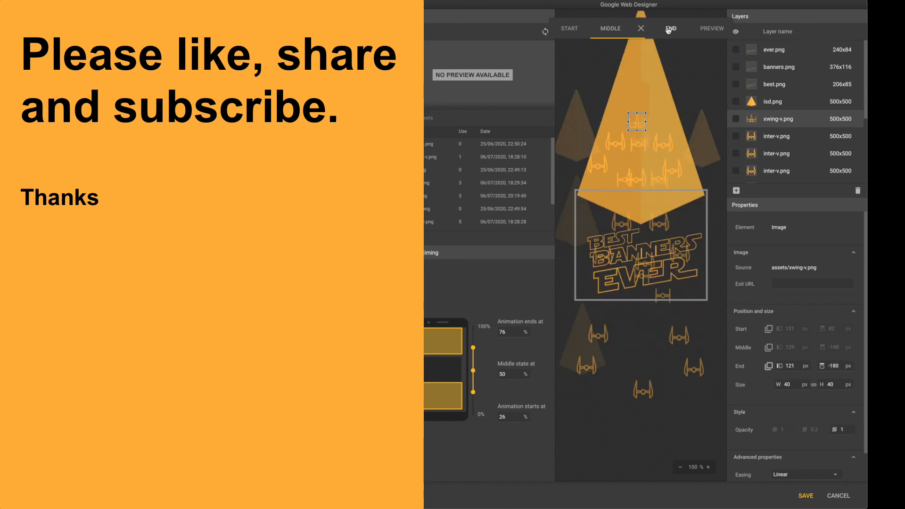
left_click(569, 29)
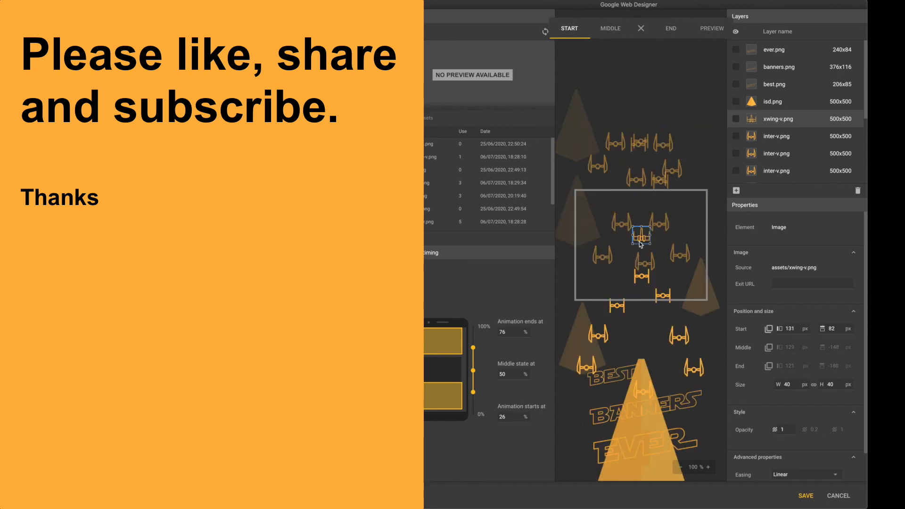
key("shift+Left")
key("shift+Left")
key("shift+Left")
key("shift+Left")
key("shift+Left")
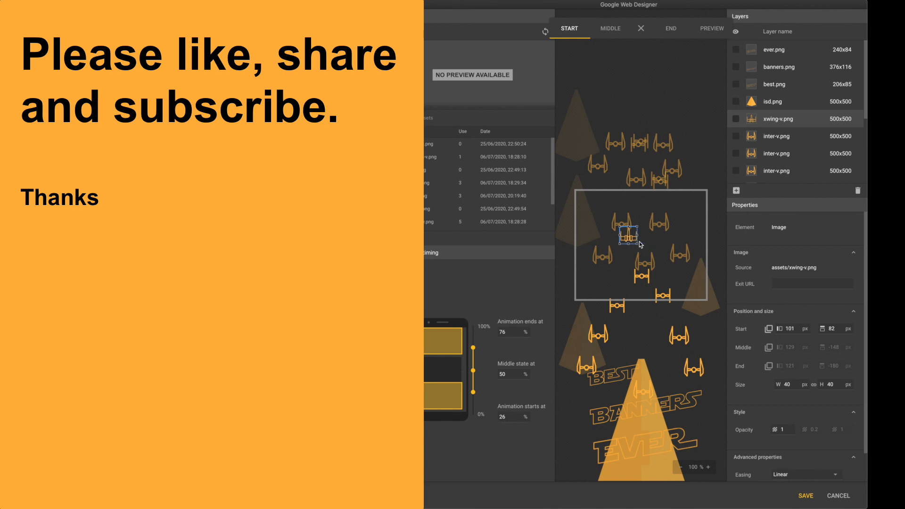
- Lower xwing-v.png to a top position of 142 px in the start state
key("shift+Down")
key("shift+Down")
key("shift+Down")
key("shift+Down")
key("shift+Down")
key("shift+Down")
key("shift+Down")
key("shift+Down")
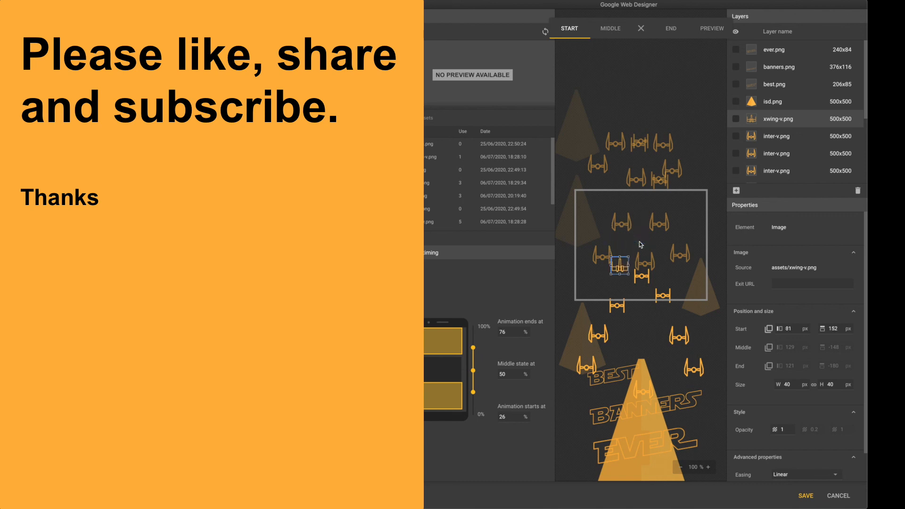
key("shift+Up")
key("shift+Up")
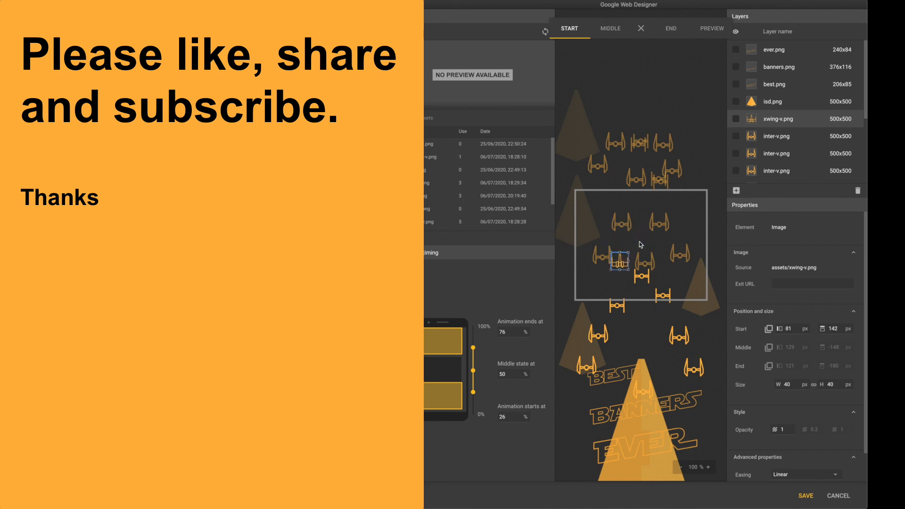